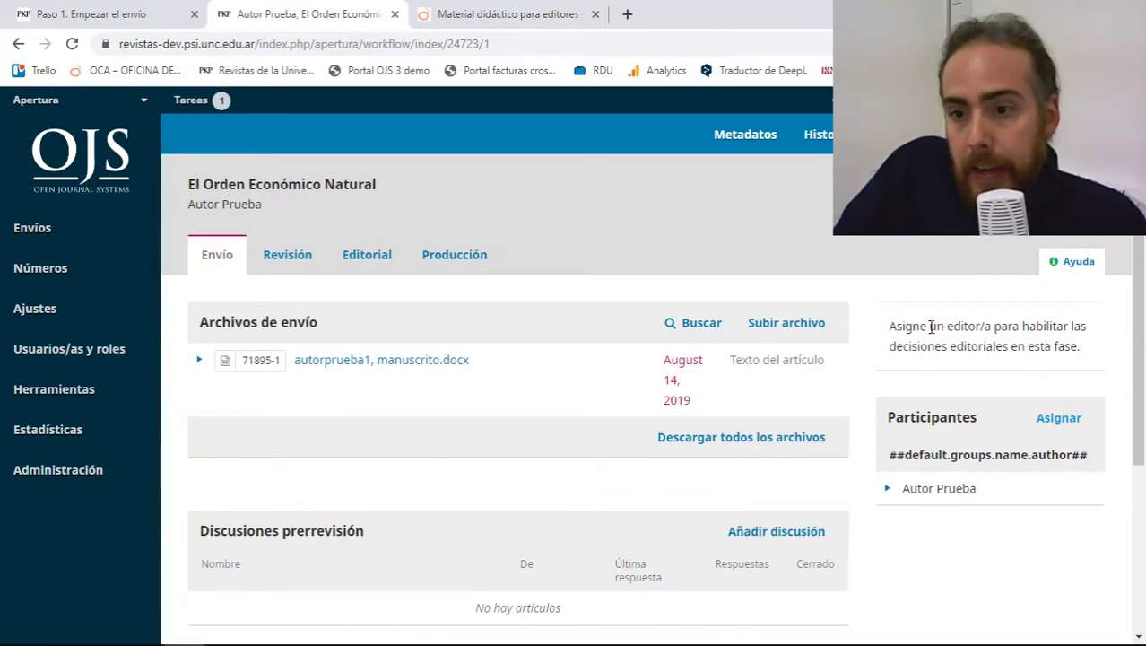
Assign the editor revistas PSI as a participant in the submission, without a predefined message or restricted privileges
left_click(1069, 418)
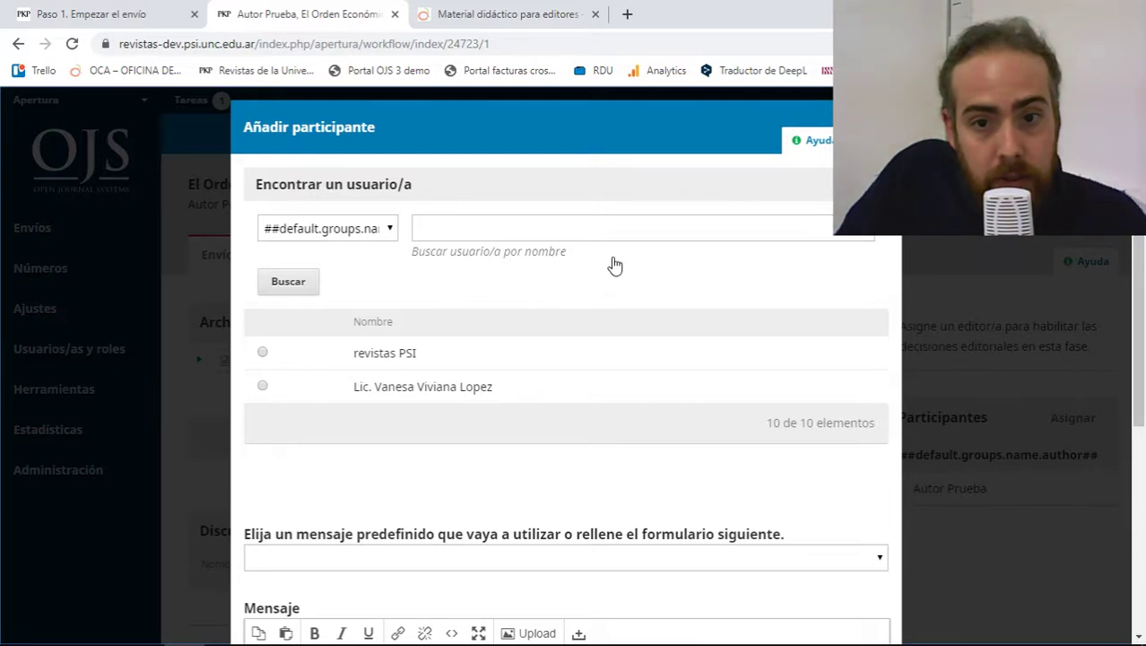
left_click(632, 228)
left_click(655, 294)
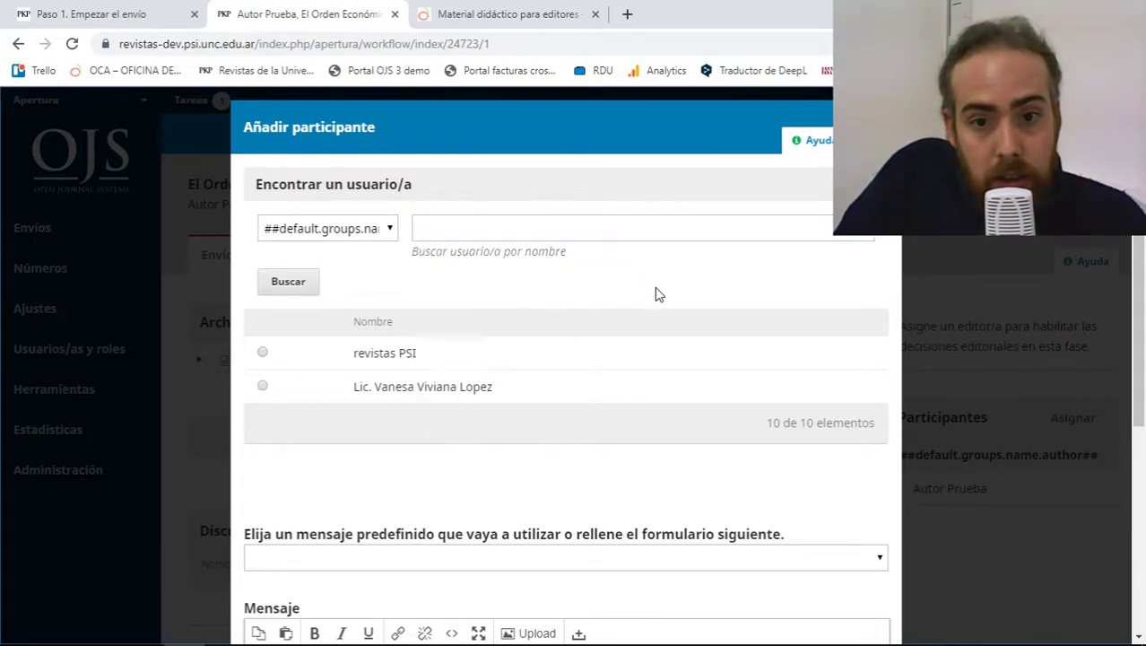
left_click(262, 352)
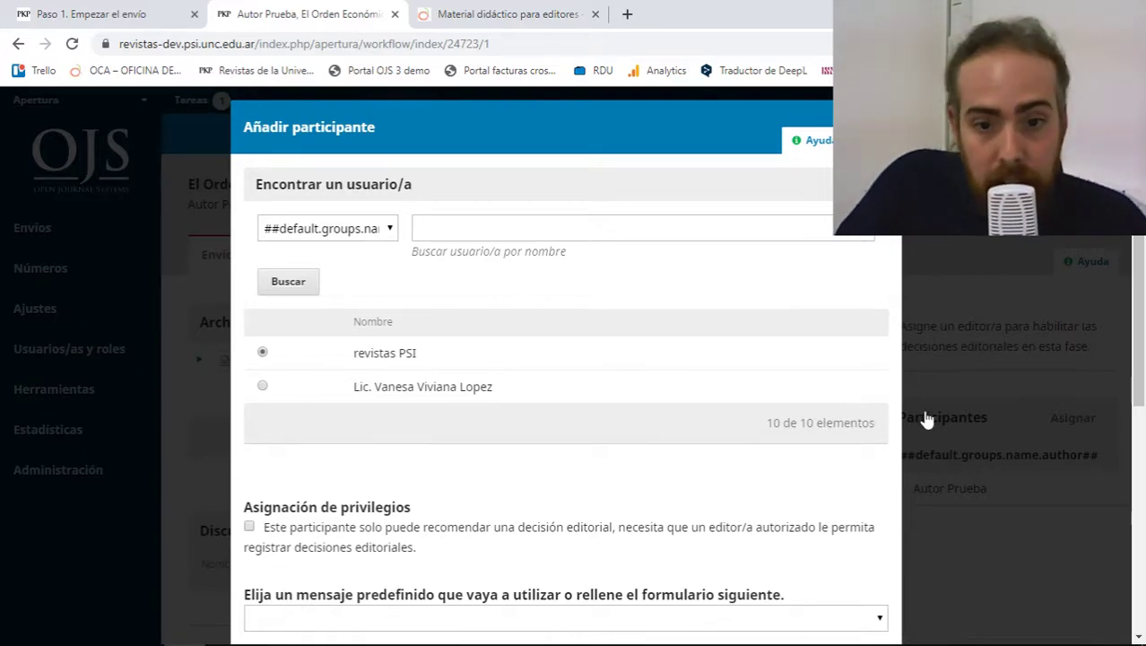
scroll(926, 418, "down", 4)
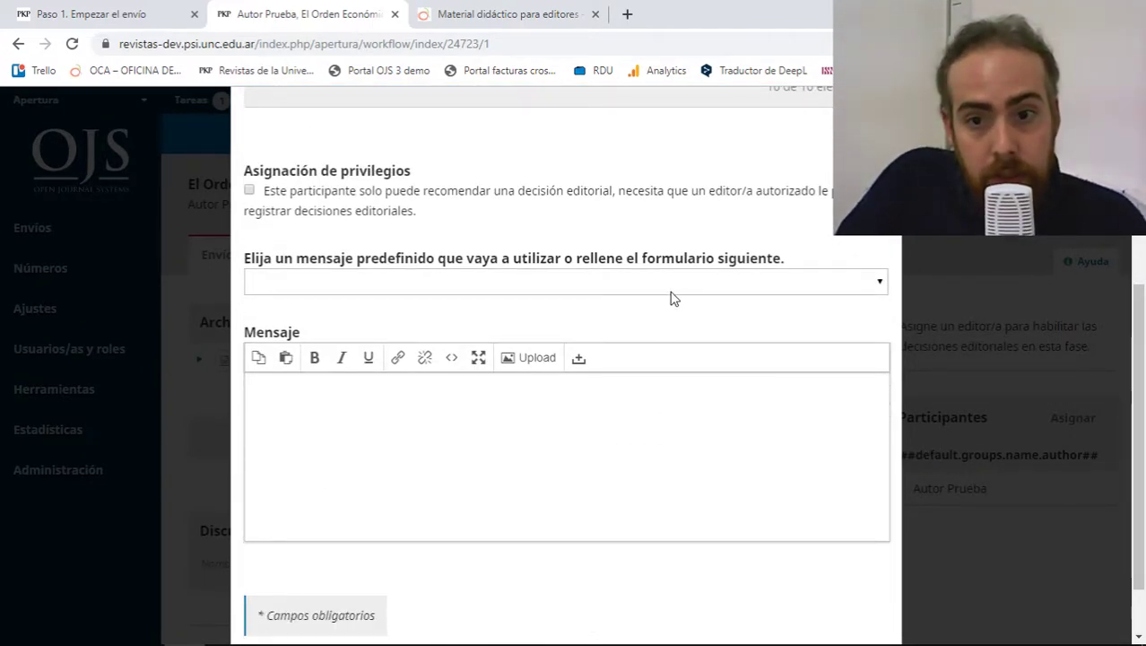
left_click(752, 285)
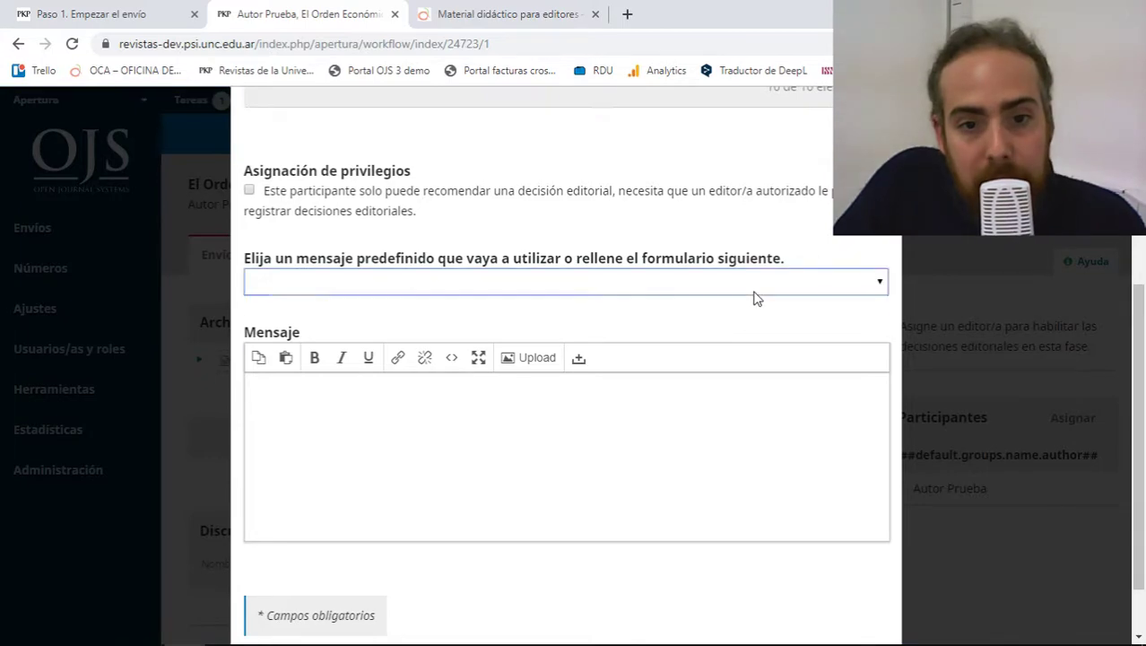
left_click(752, 285)
scroll(790, 400, "down", 1)
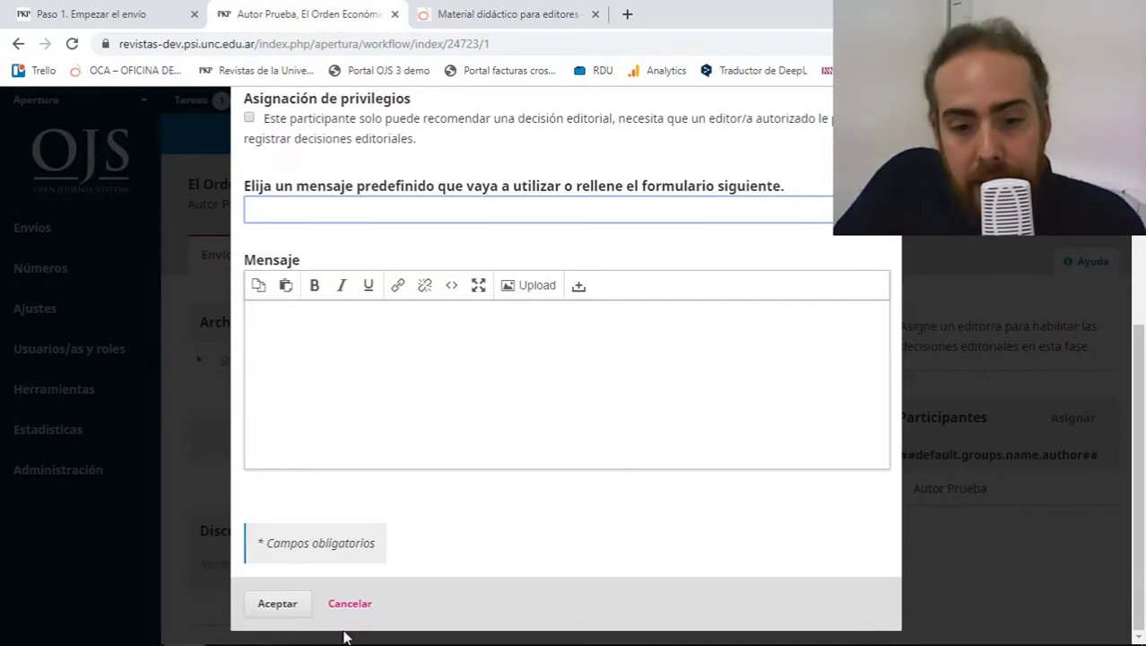
left_click(269, 606)
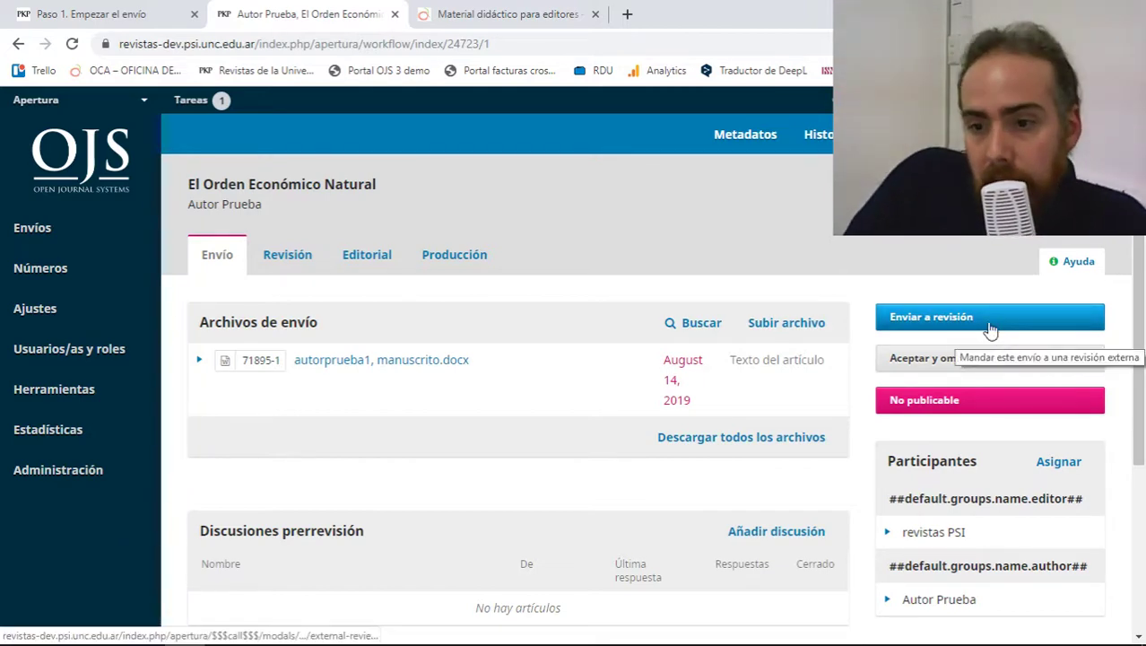
Send the submission to external review, including the manuscrito.docx submission file
scroll(986, 331, "down", 2)
scroll(596, 467, "down", 1)
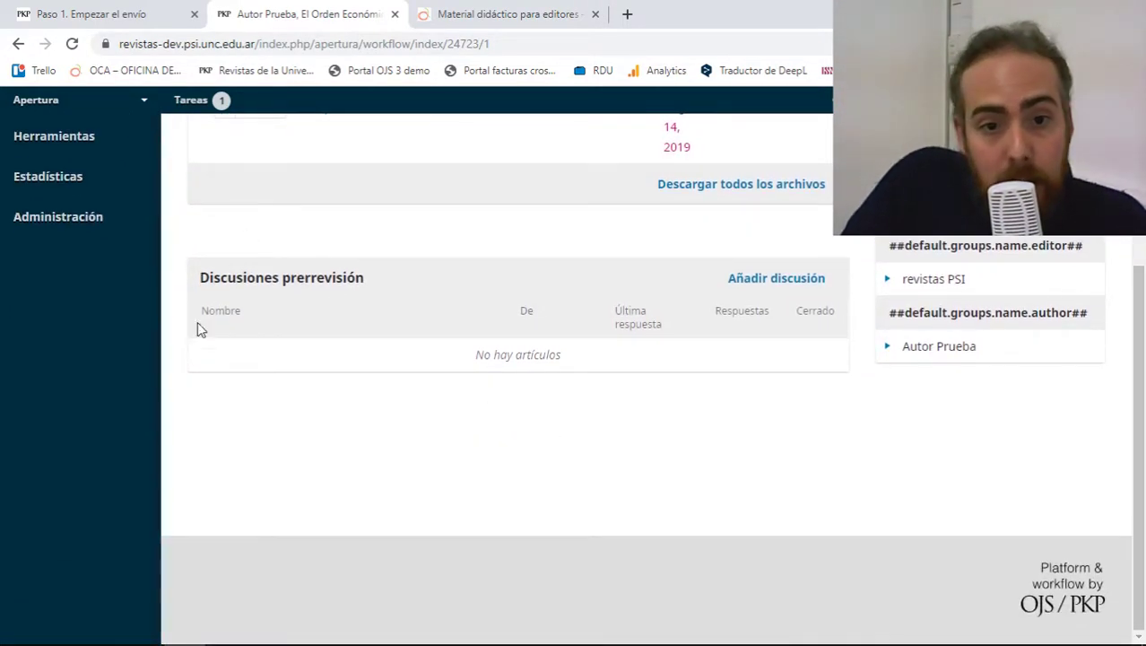
left_click_drag(366, 282, 296, 283)
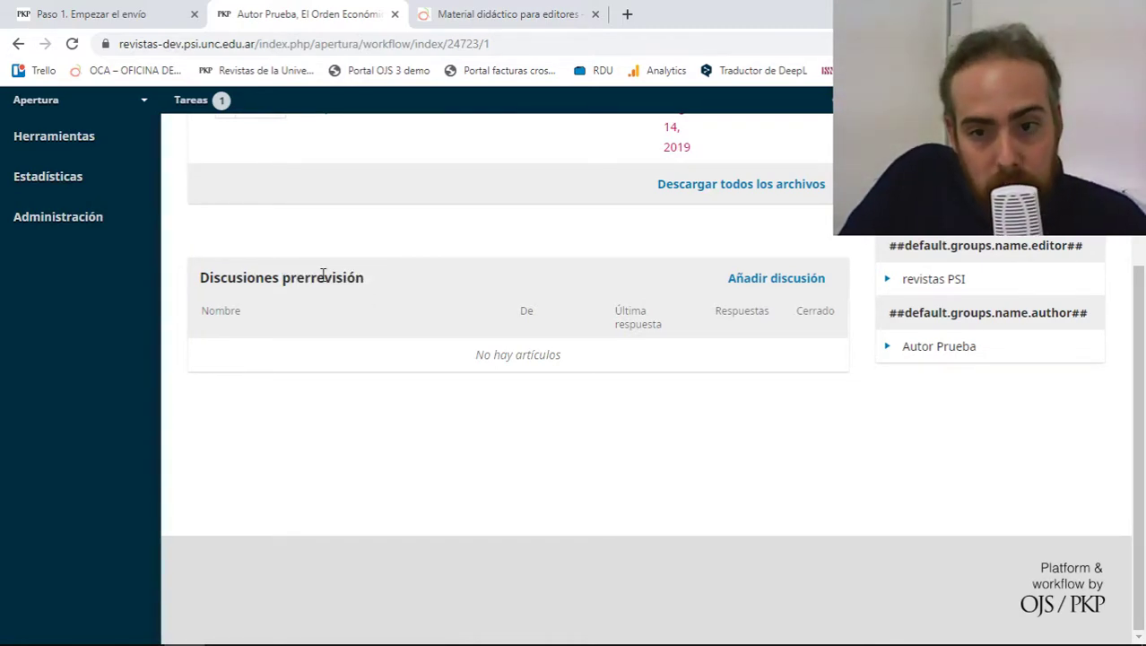
left_click(557, 317)
scroll(557, 318, "up", 3)
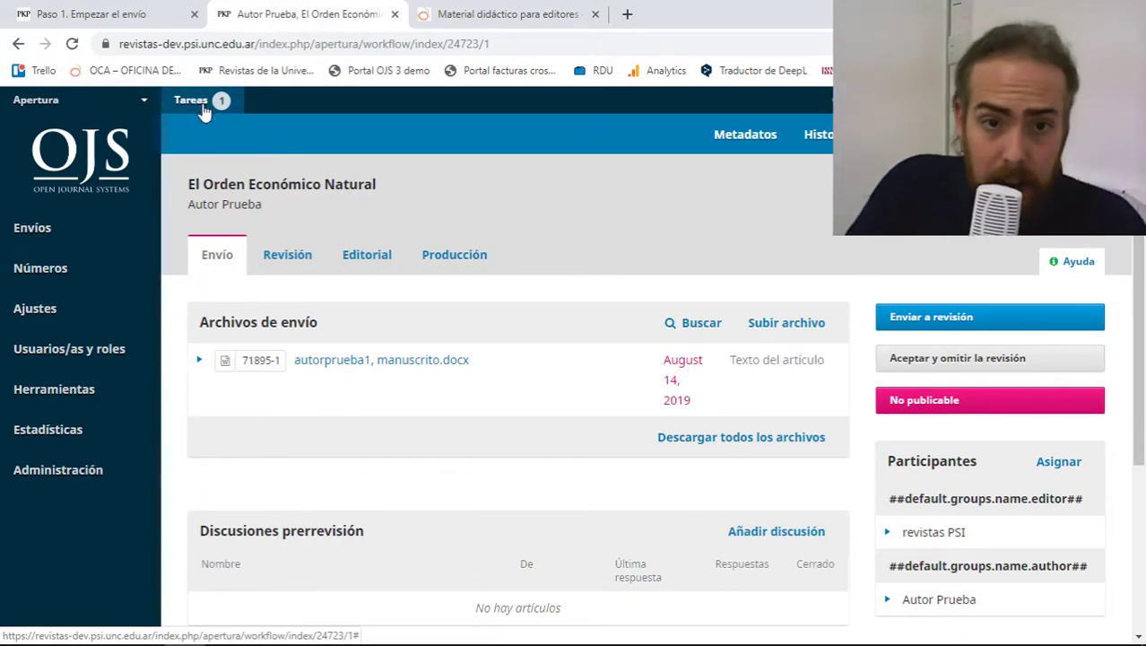
left_click(997, 321)
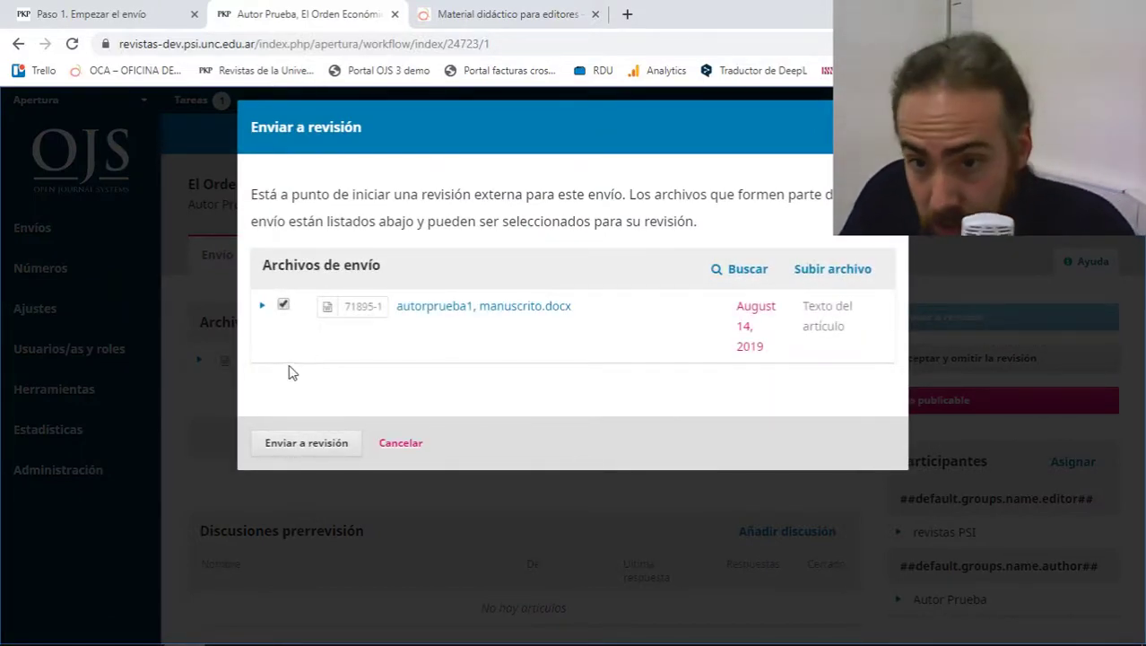
left_click(298, 452)
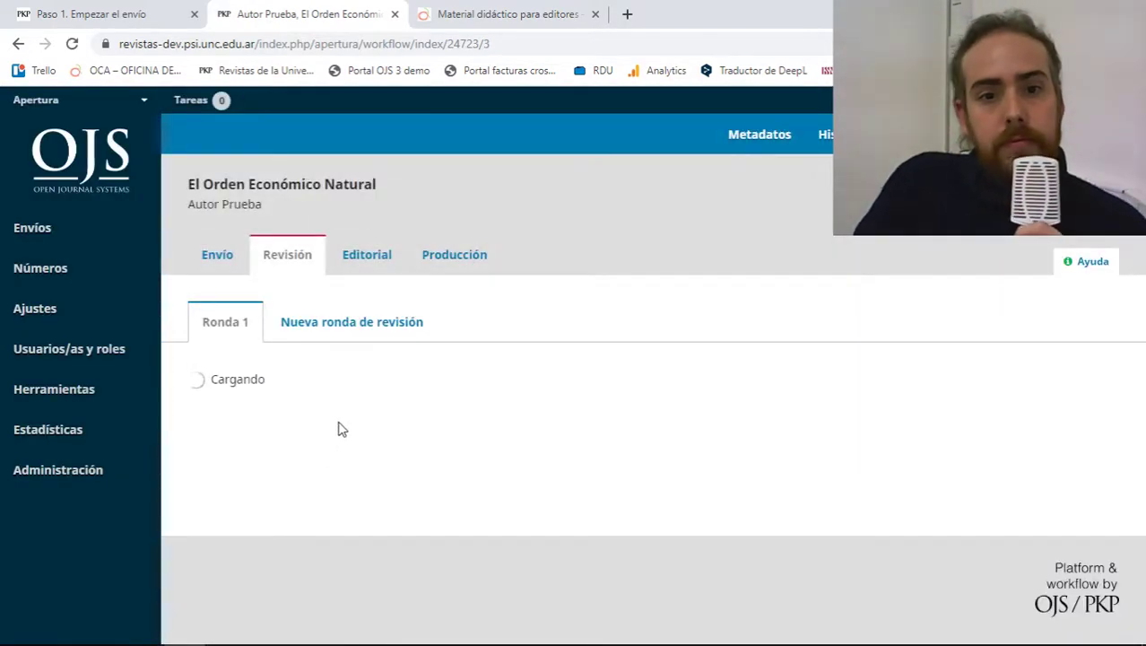
Look over the round 1 review page and the Solicitar revisiones form's options, closing the form without recording a decision
scroll(802, 422, "down", 2)
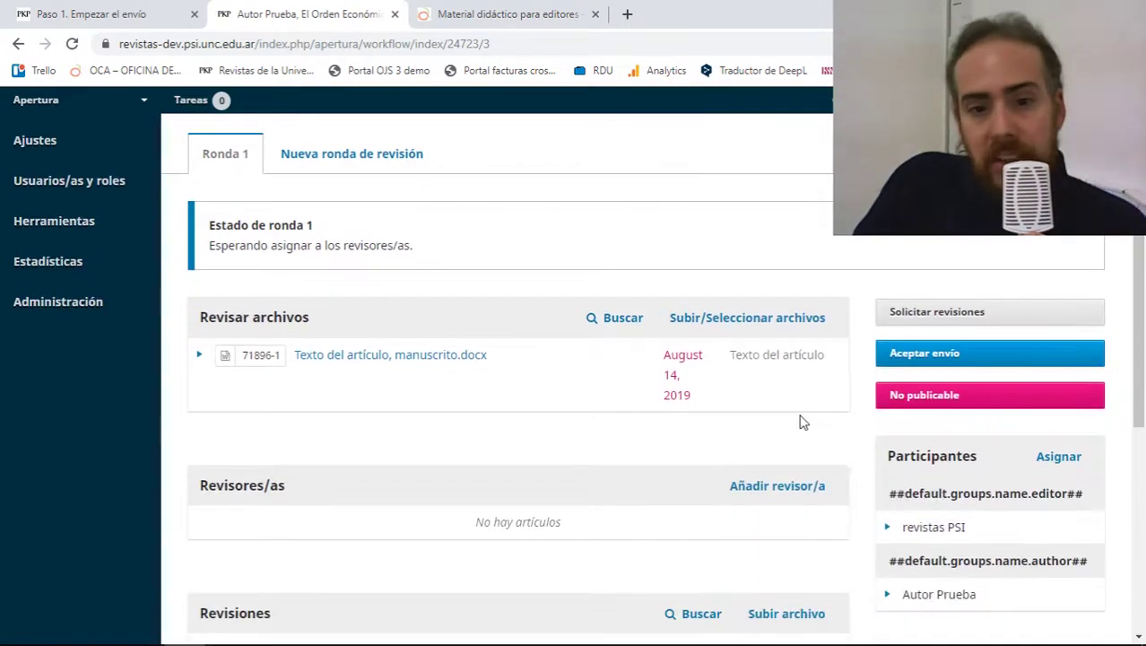
scroll(799, 422, "up", 2)
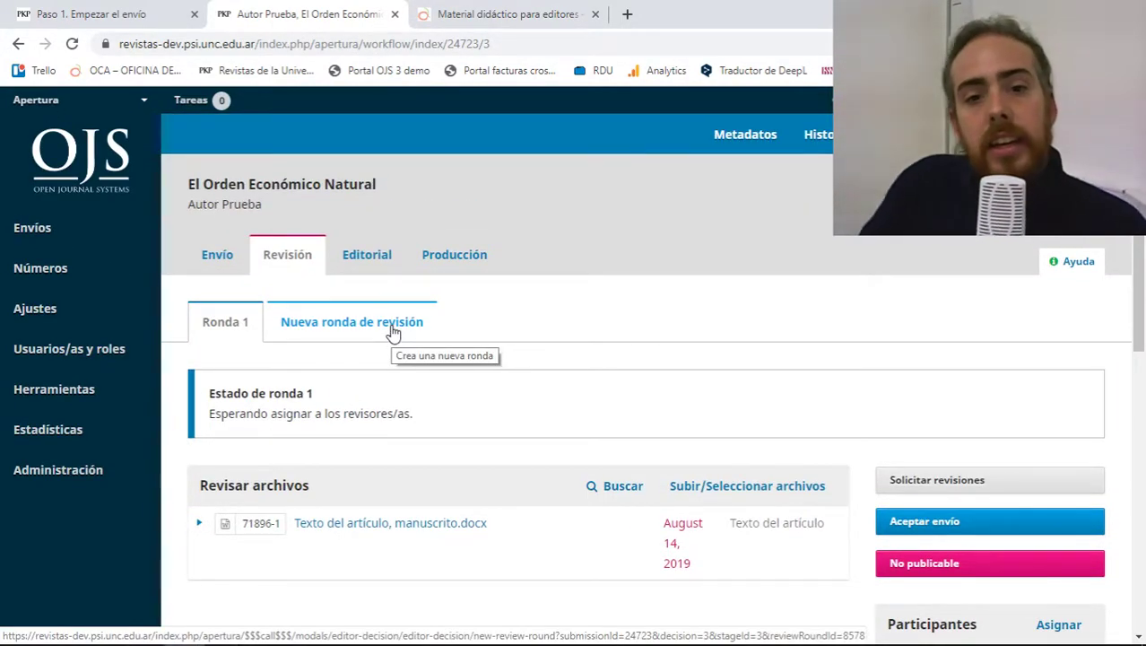
scroll(944, 402, "down", 2)
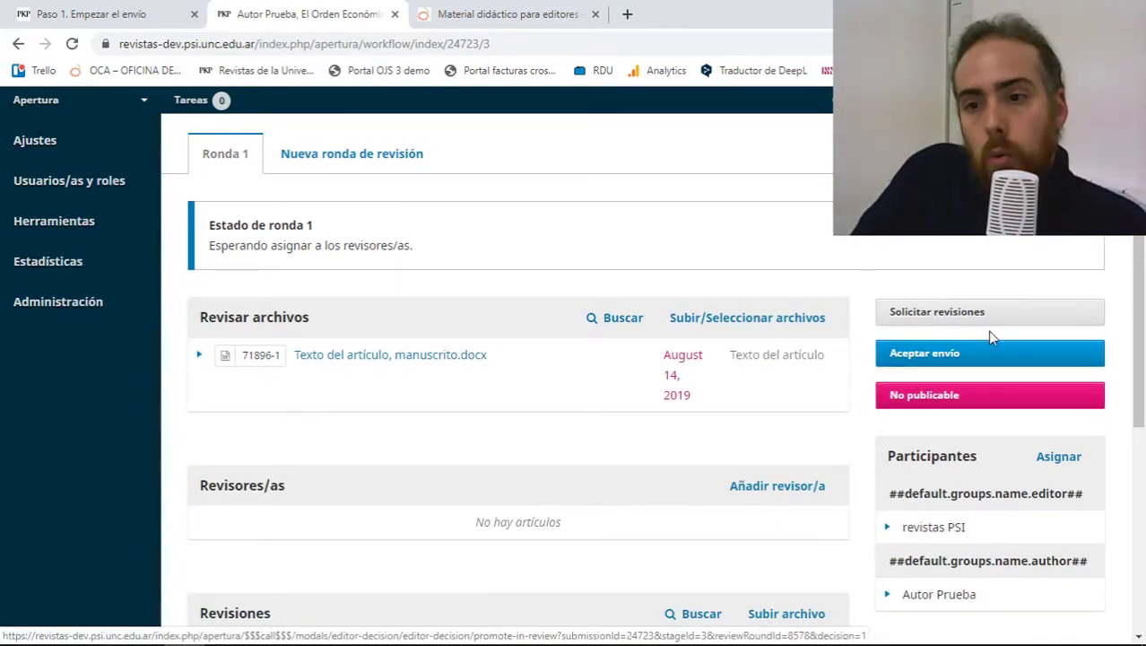
scroll(990, 333, "down", 1)
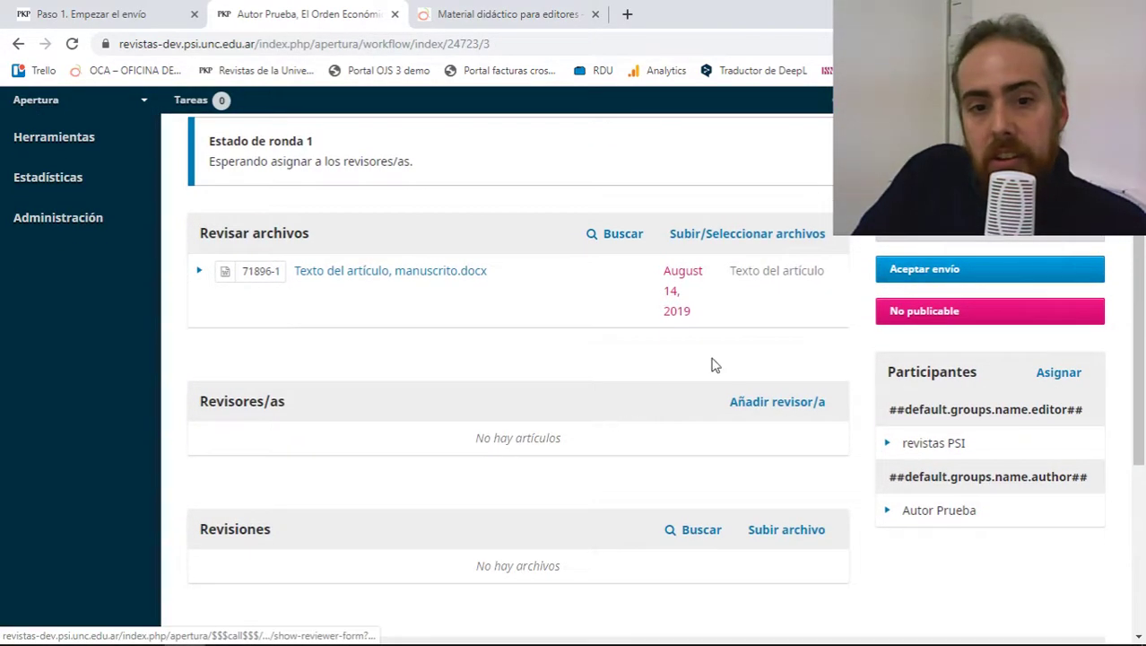
left_click(1016, 232)
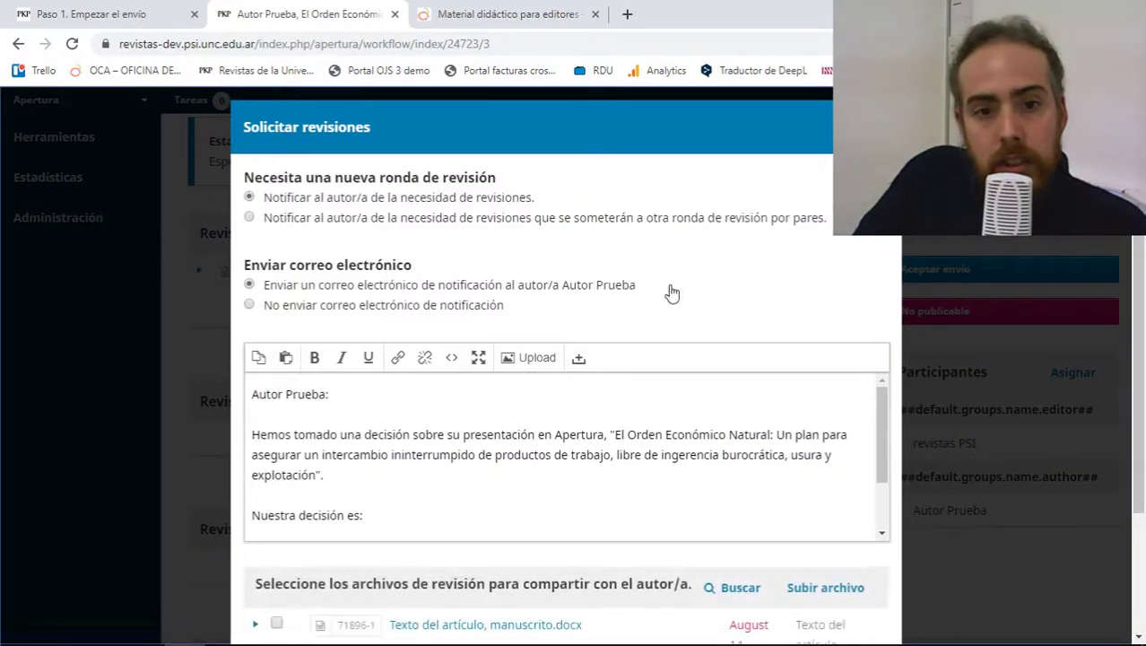
scroll(696, 294, "down", 2)
scroll(481, 449, "up", 2)
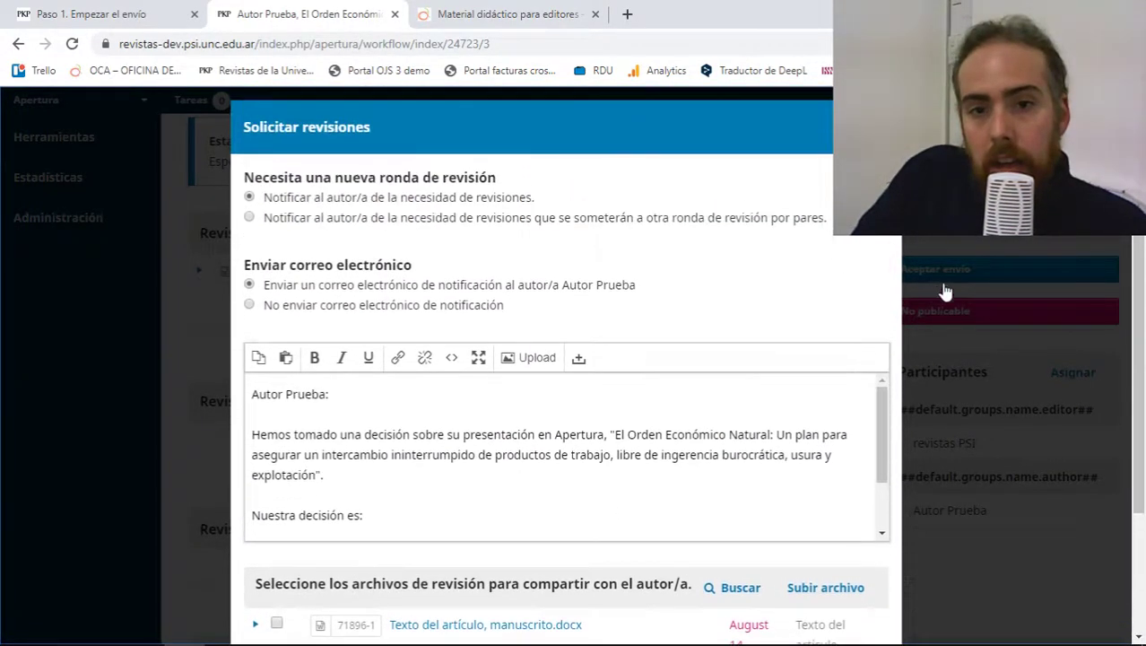
left_click(944, 289)
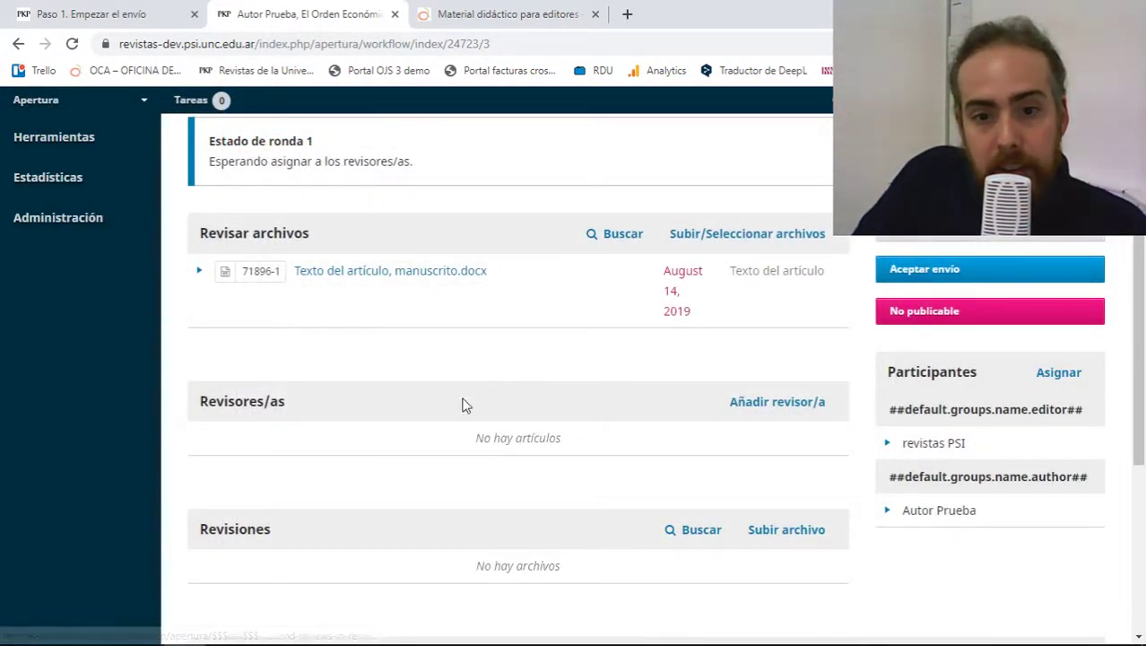
Check the options for adding a reviewer to round 1 and close the dialog without adding anyone
left_click(780, 400)
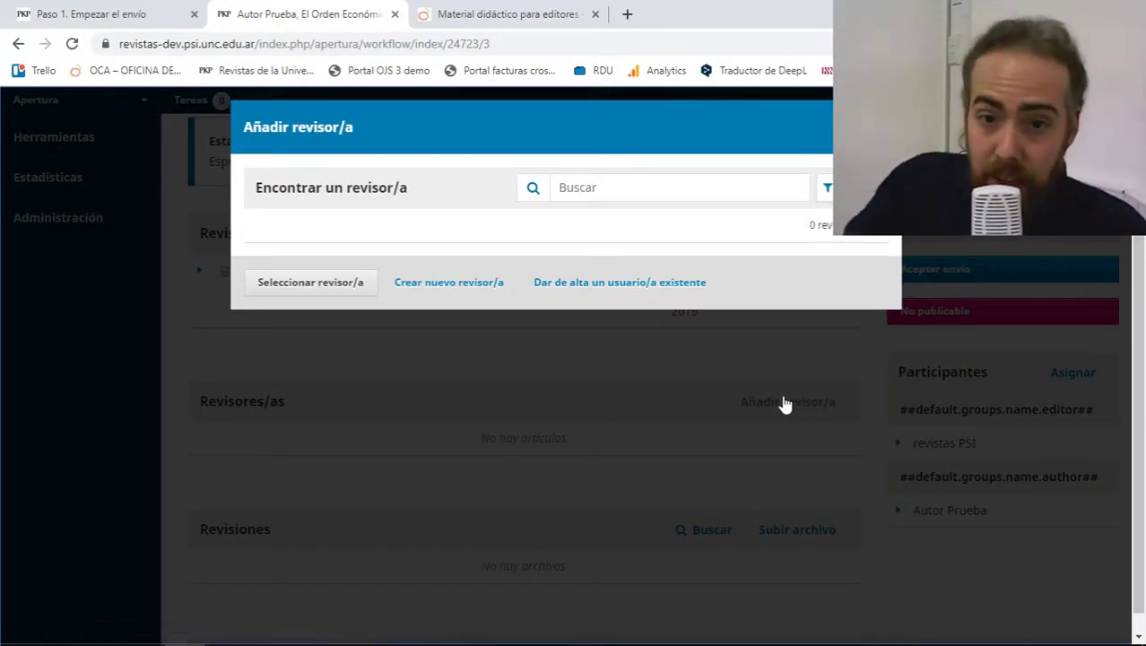
left_click(297, 287)
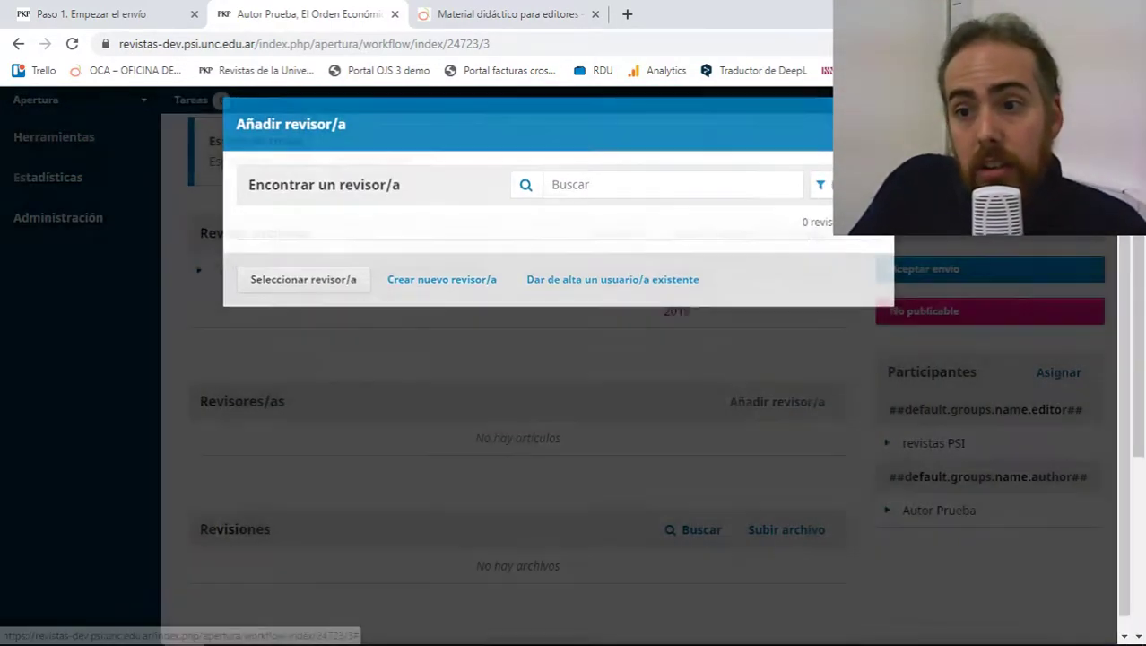
left_click(874, 124)
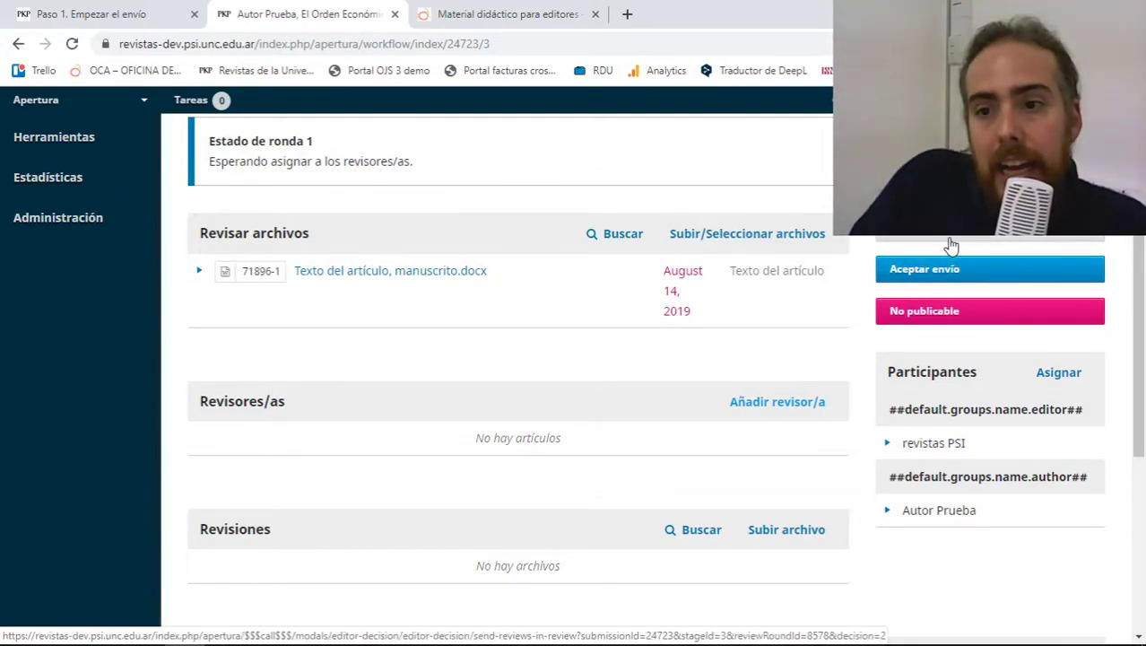
Examine the revision request's author notification email and shareable review files, and leave the form without registering a decision
left_click(950, 244)
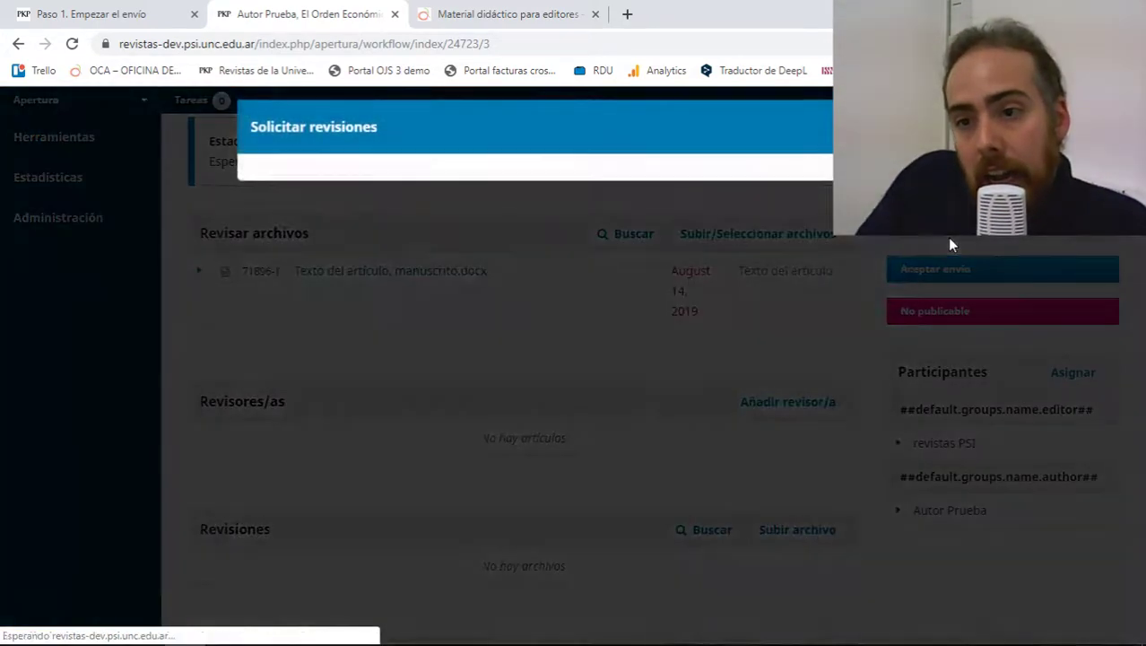
scroll(700, 323, "down", 3)
scroll(734, 338, "up", 1)
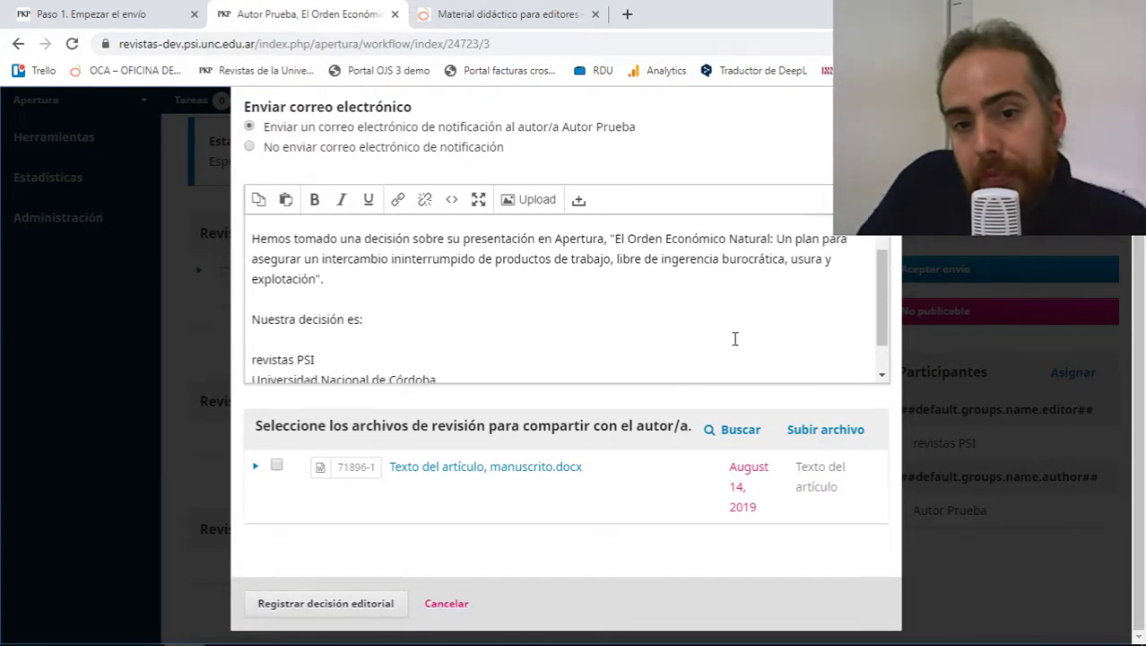
scroll(734, 338, "up", 5)
left_click(926, 251)
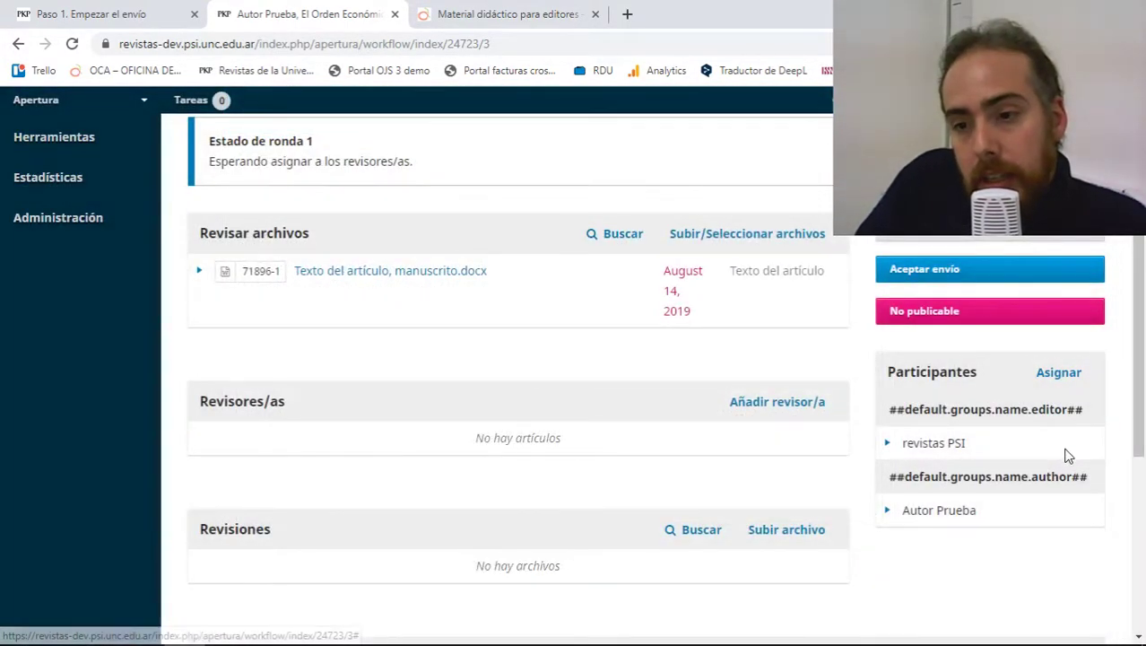
Create a new review round for the submission
scroll(1028, 499, "up", 3)
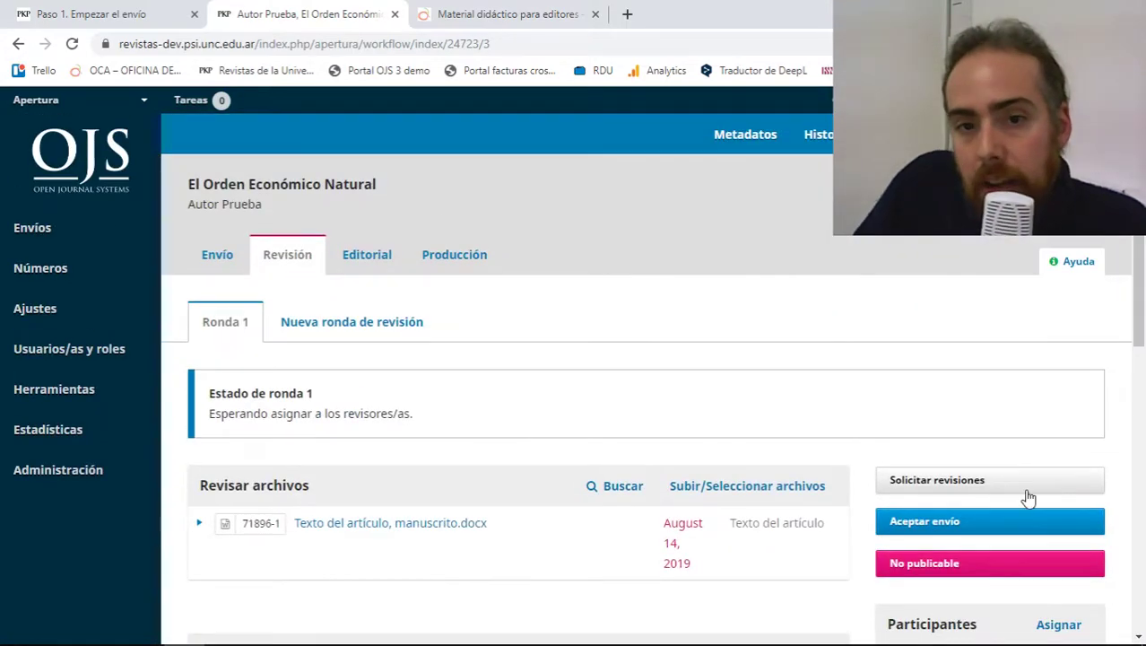
scroll(737, 417, "down", 1)
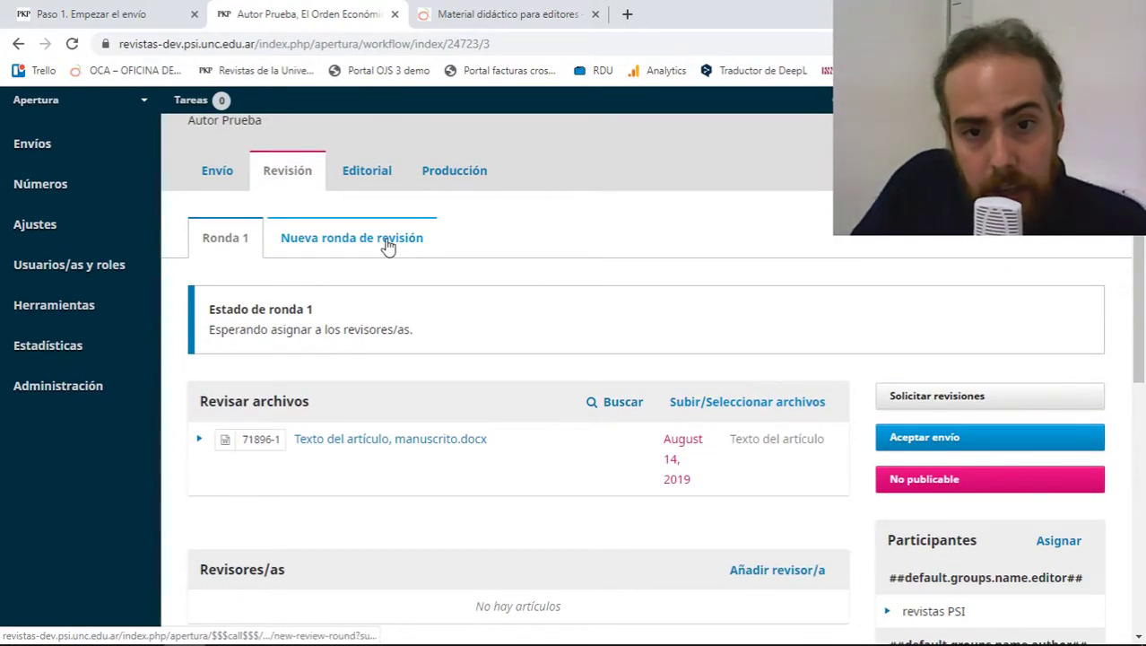
left_click(387, 242)
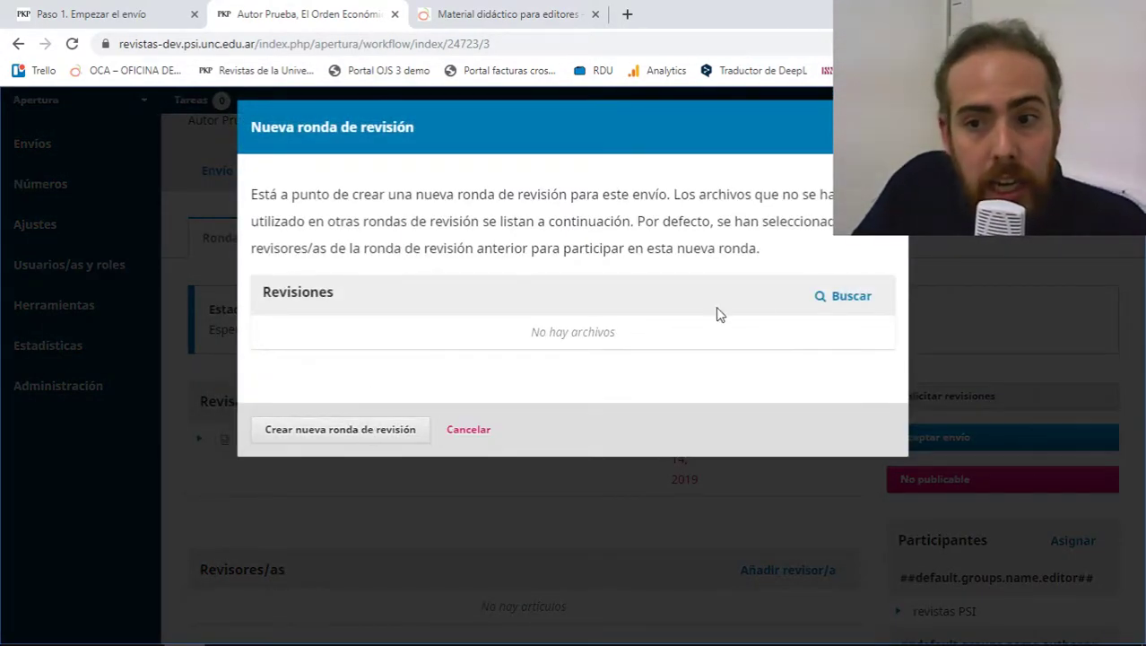
left_click(363, 442)
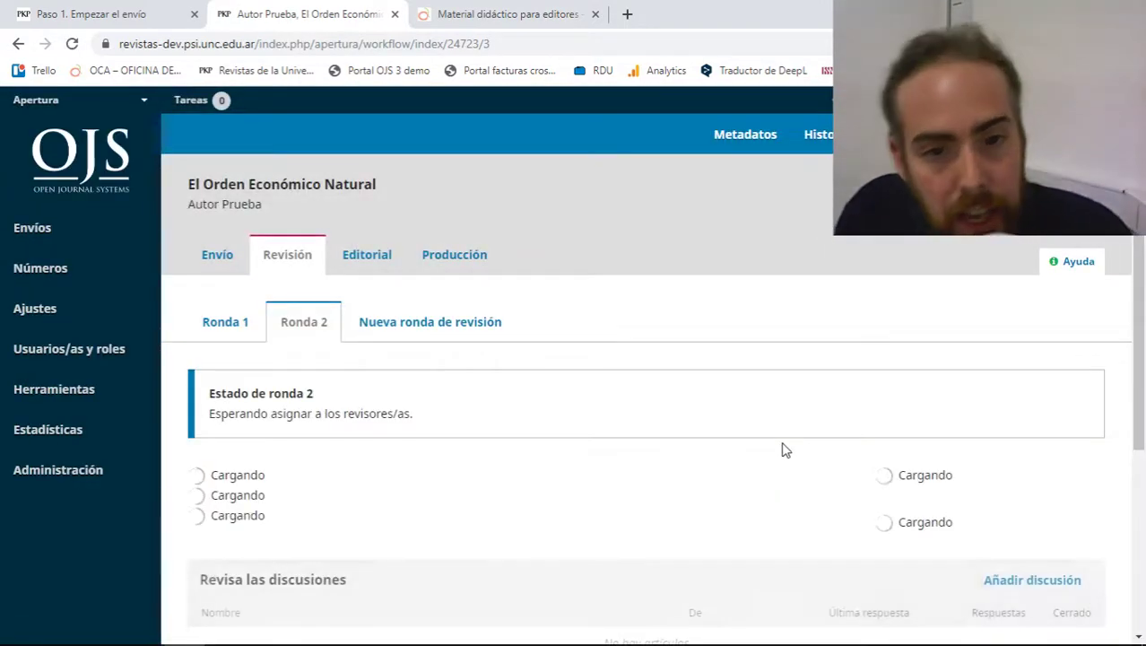
Examine the round 2 page's sections for review files, reviewers, revisions, discussions and participants
scroll(781, 448, "down", 5)
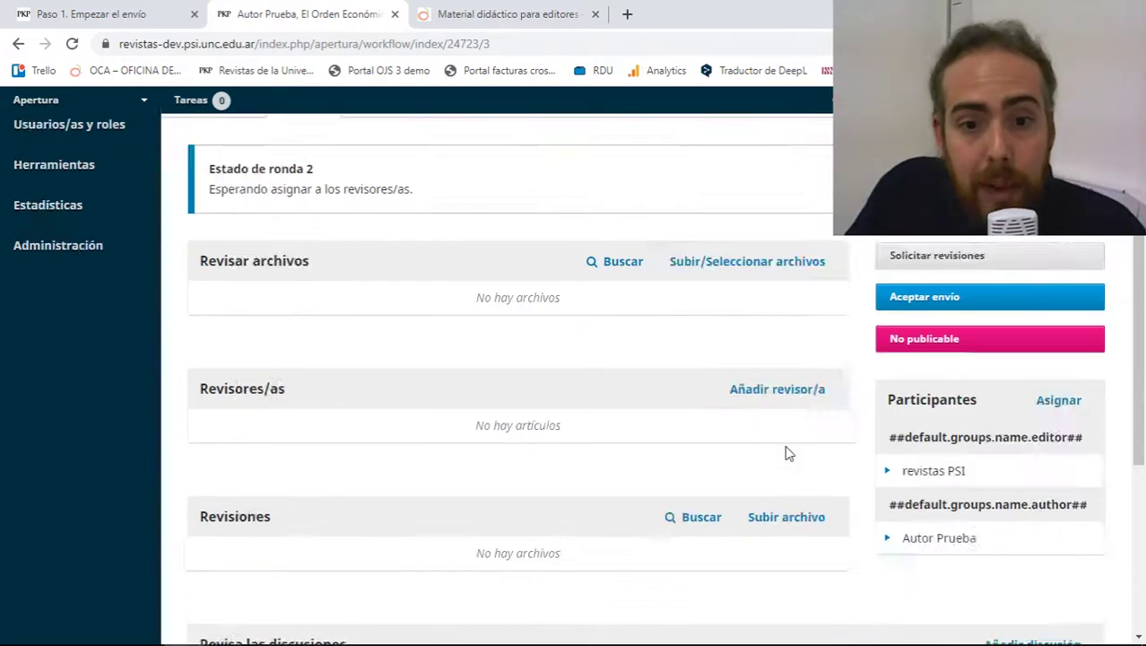
scroll(783, 542, "up", 2)
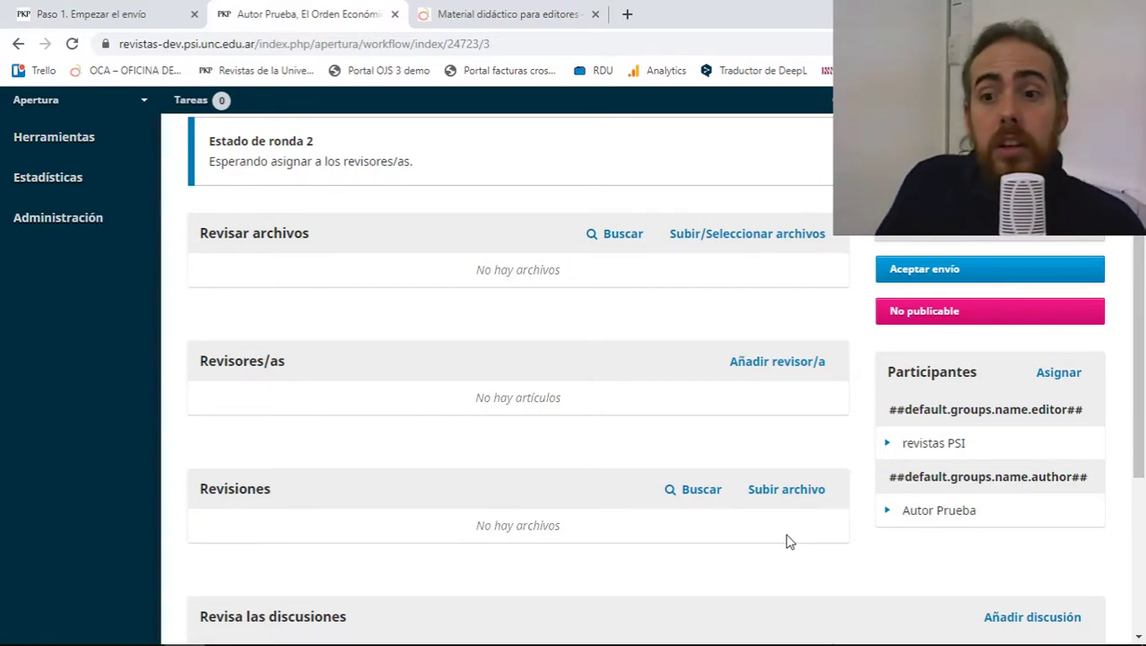
scroll(789, 538, "down", 1)
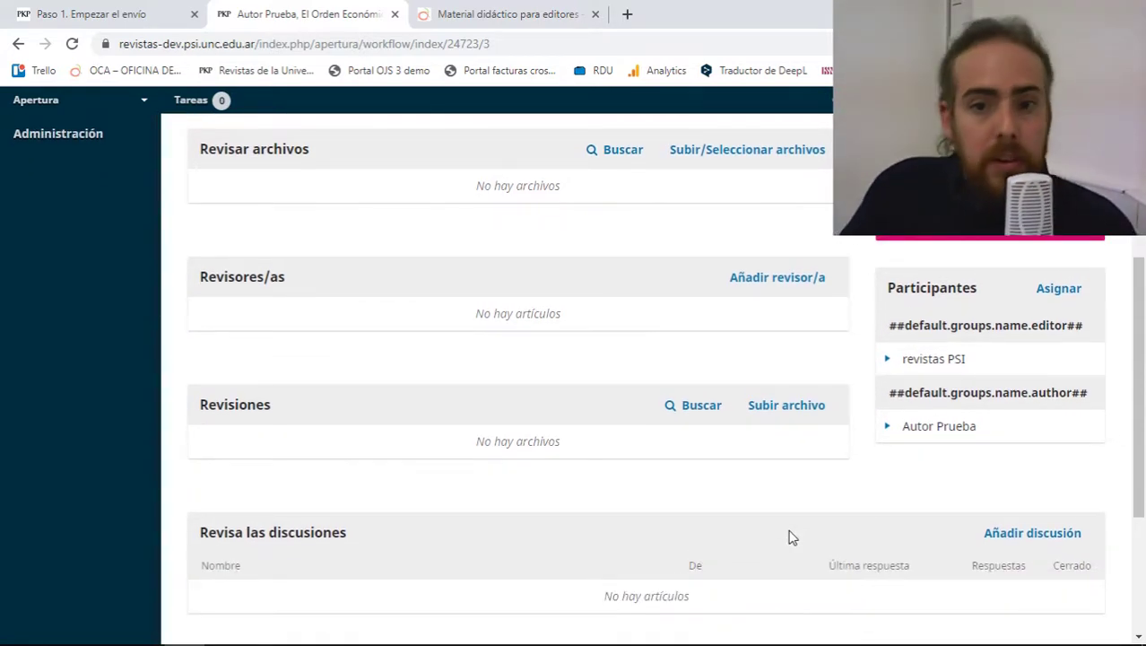
scroll(791, 536, "up", 4)
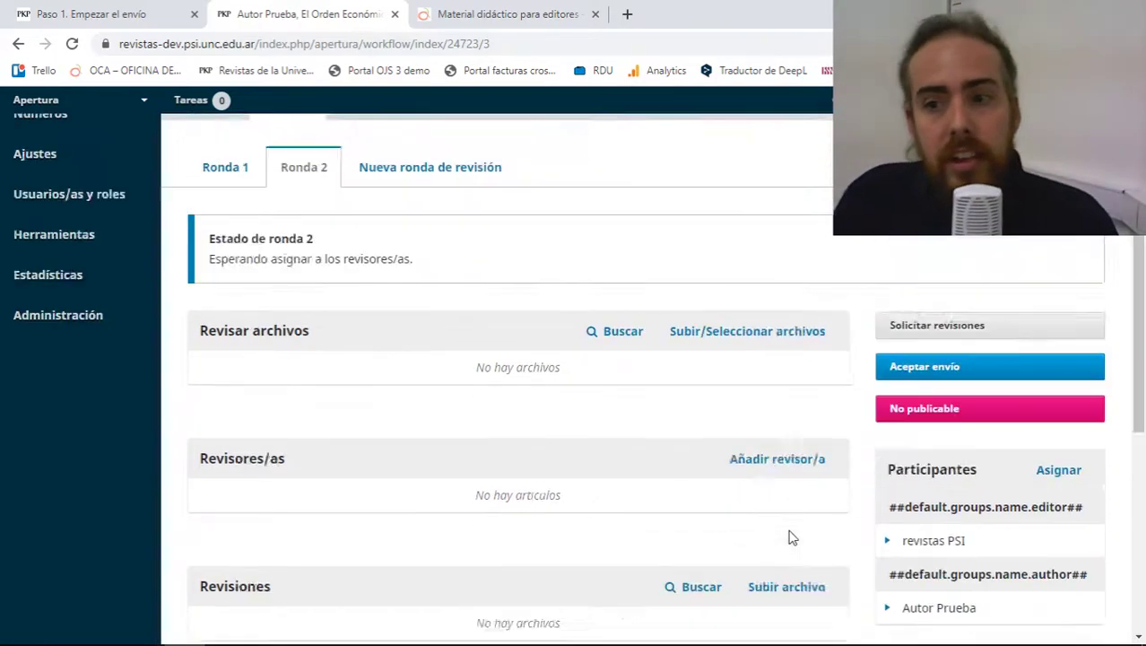
scroll(932, 557, "down", 3)
scroll(932, 557, "down", 1)
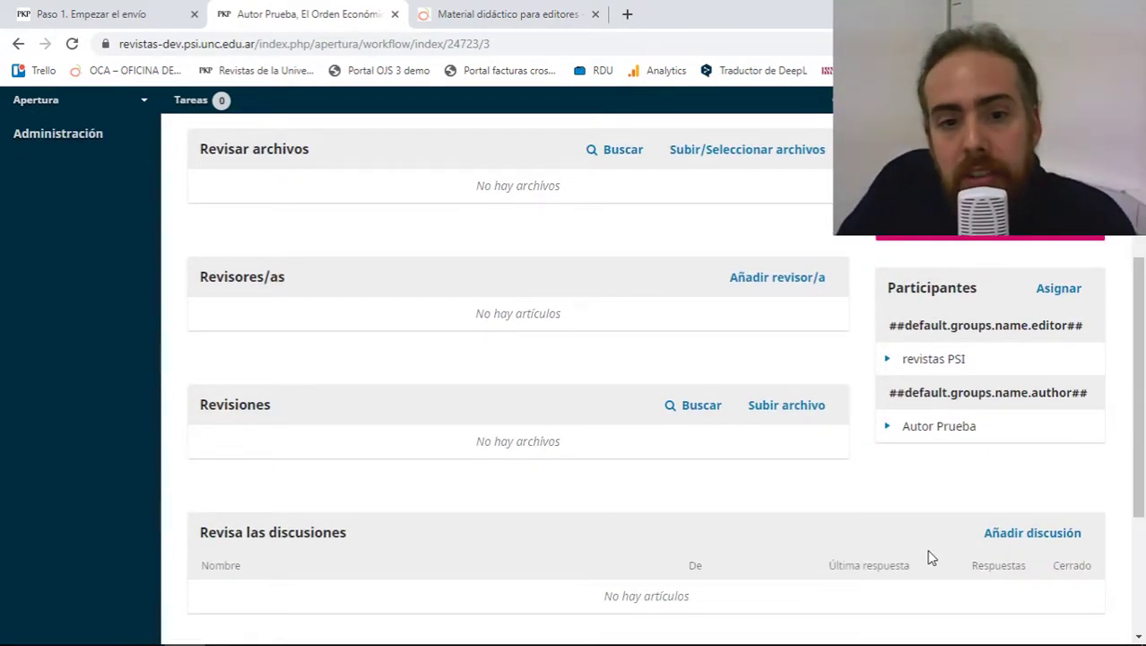
scroll(933, 556, "down", 2)
scroll(932, 552, "up", 6)
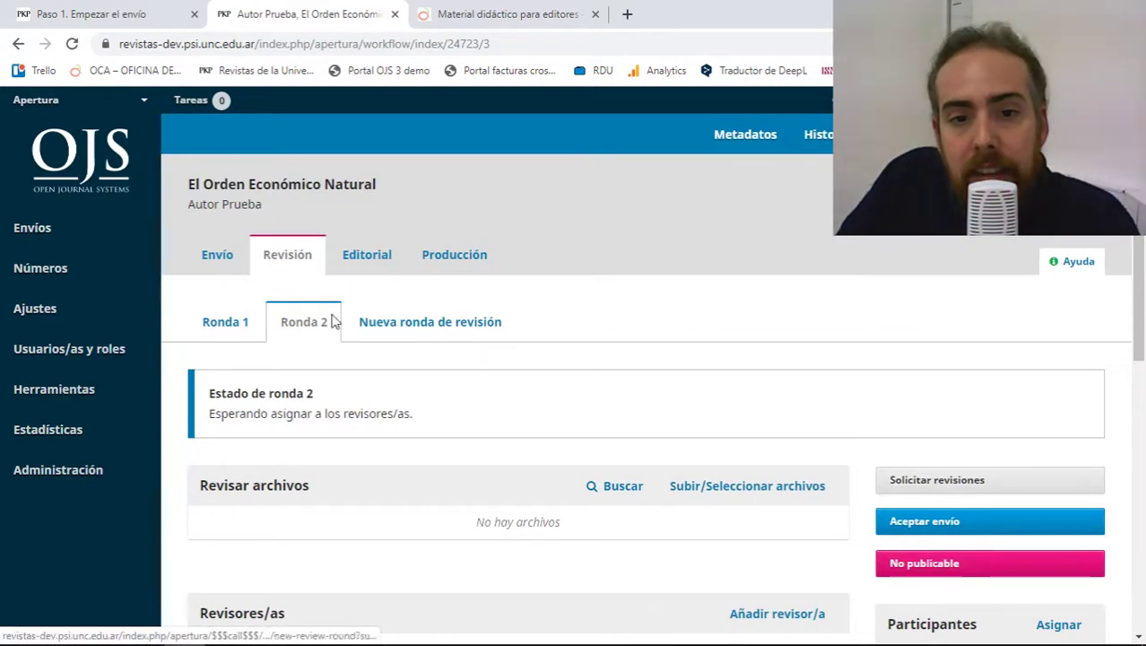
Accept the submission from review round 2 without sending a notification email, and register the editorial decision
left_click(340, 264)
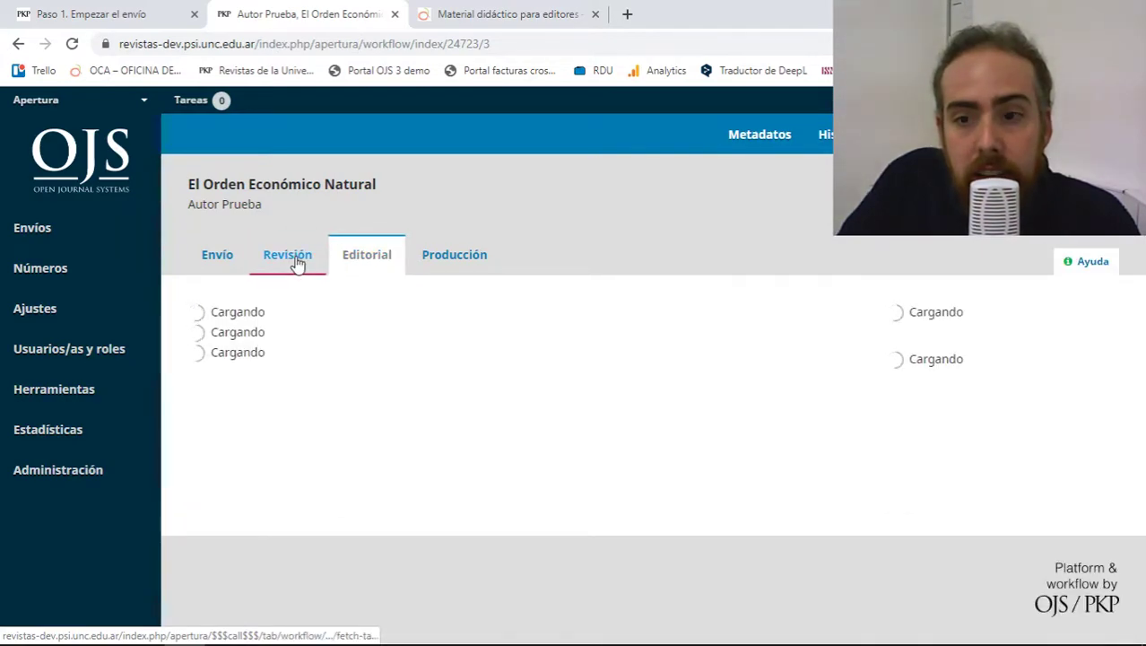
left_click(296, 264)
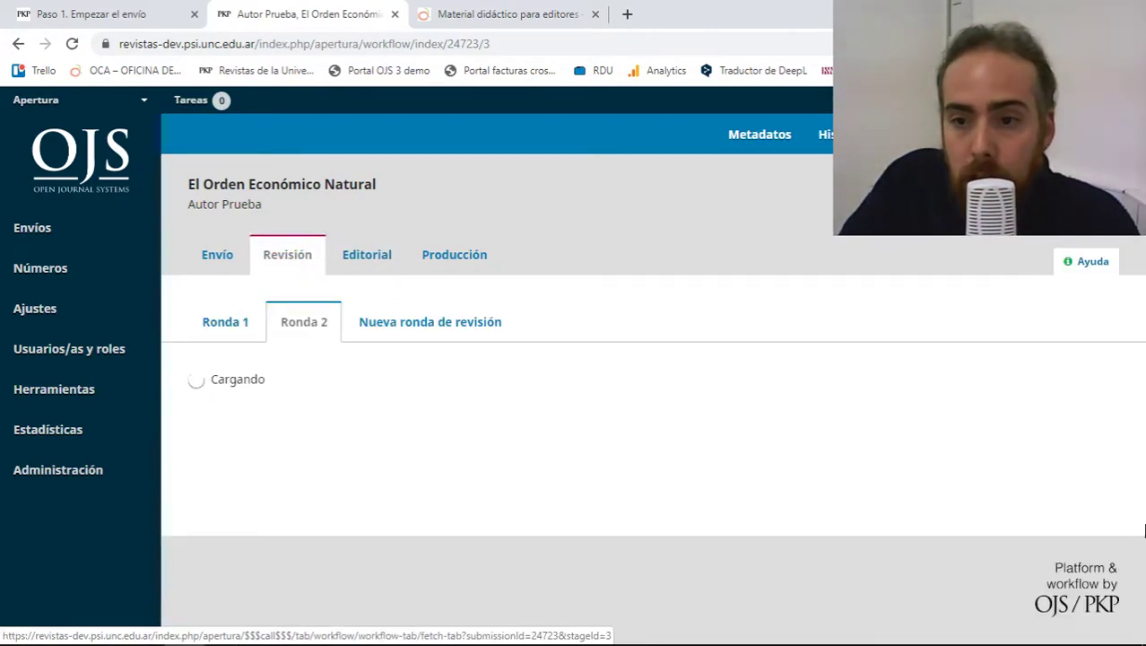
scroll(1062, 487, "down", 2)
scroll(1092, 481, "down", 3)
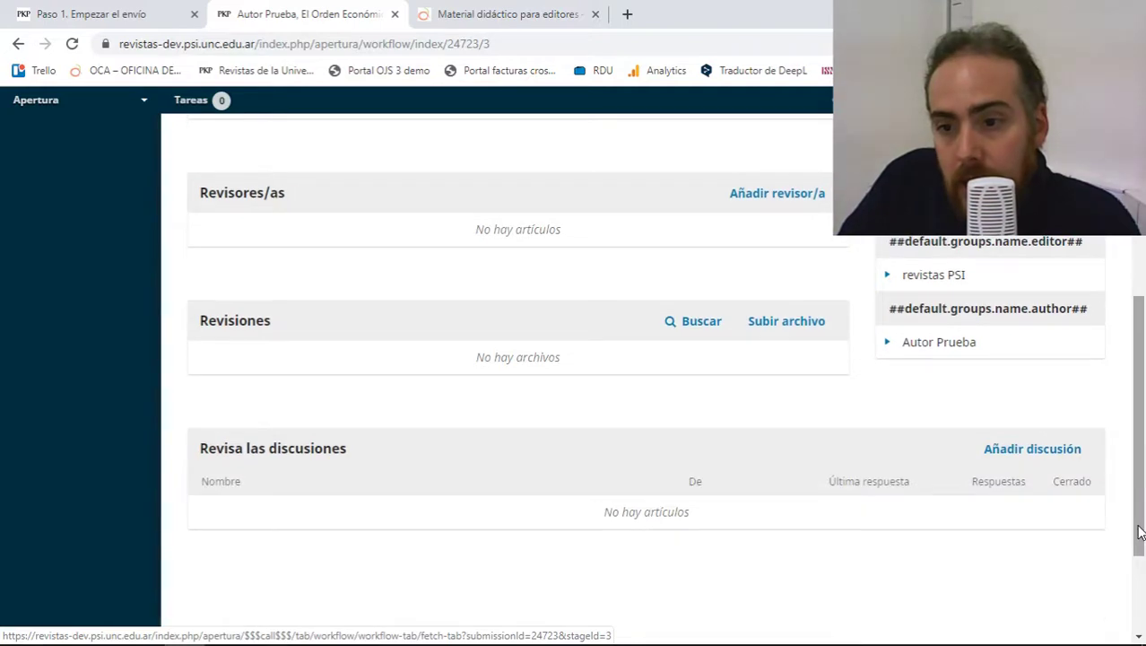
scroll(1051, 286, "up", 2)
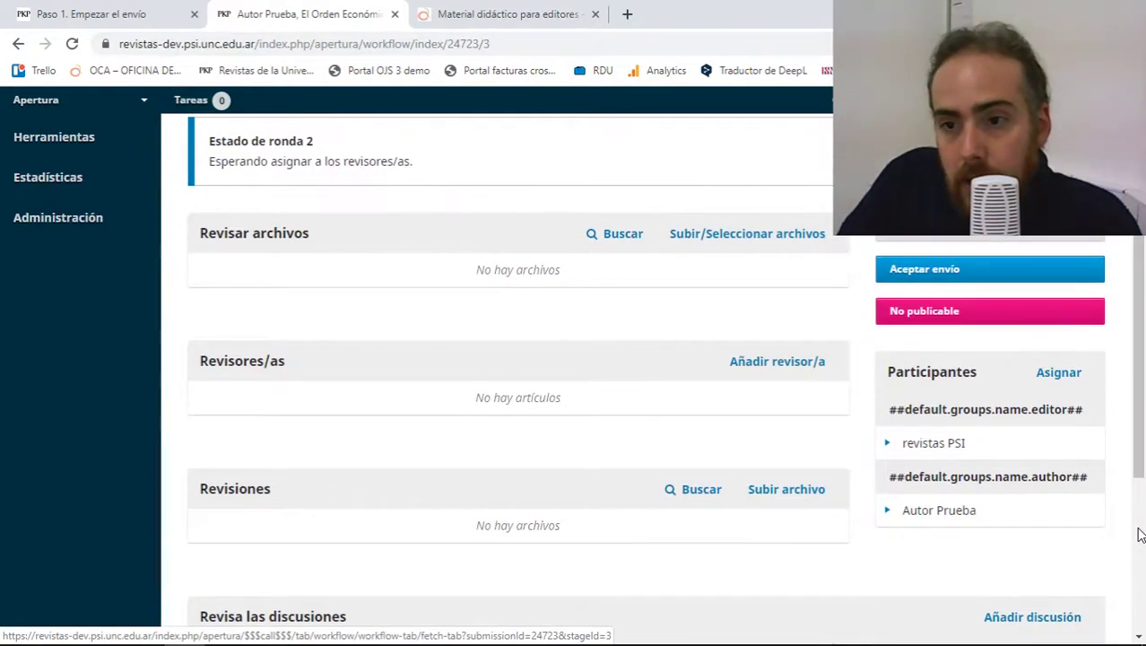
left_click(1007, 284)
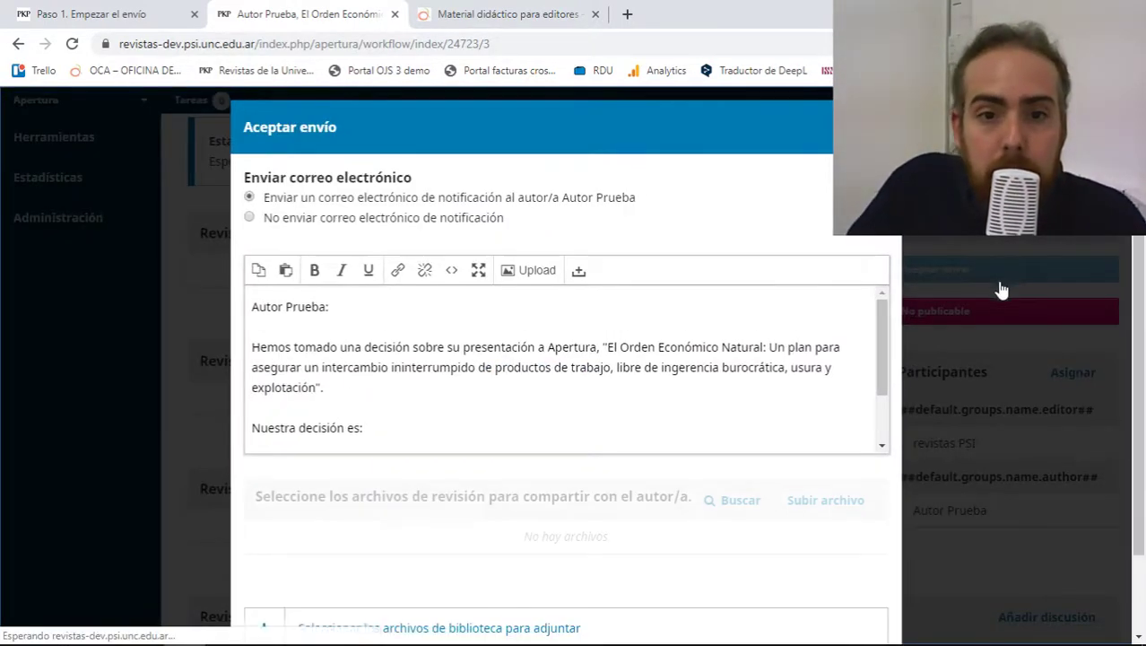
left_click(482, 223)
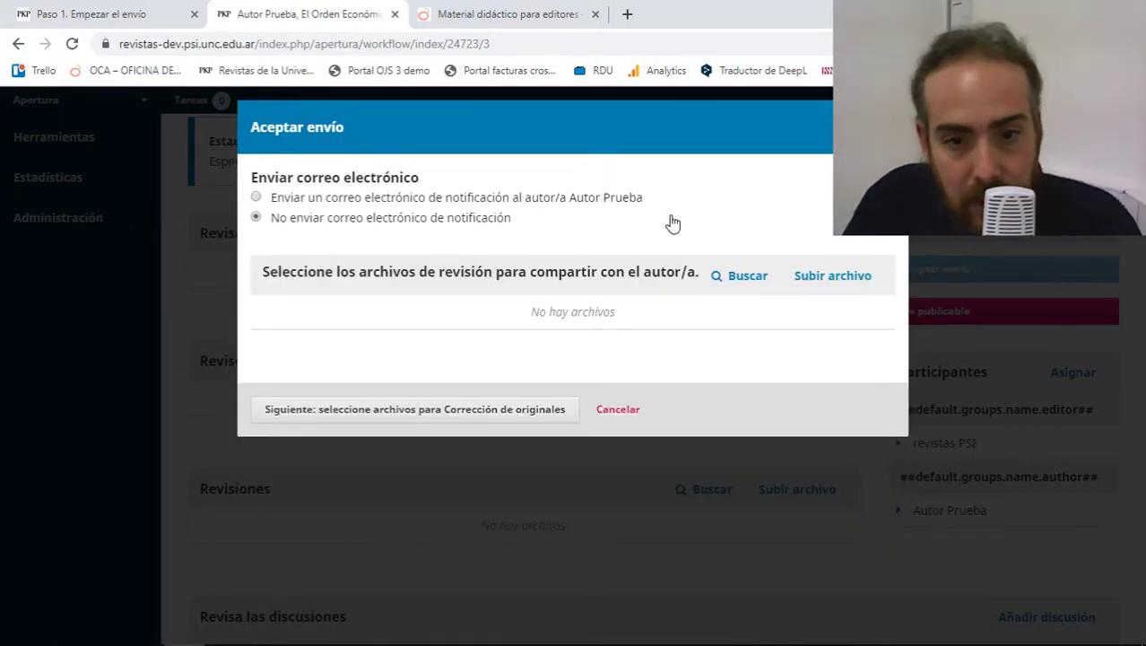
left_click(267, 414)
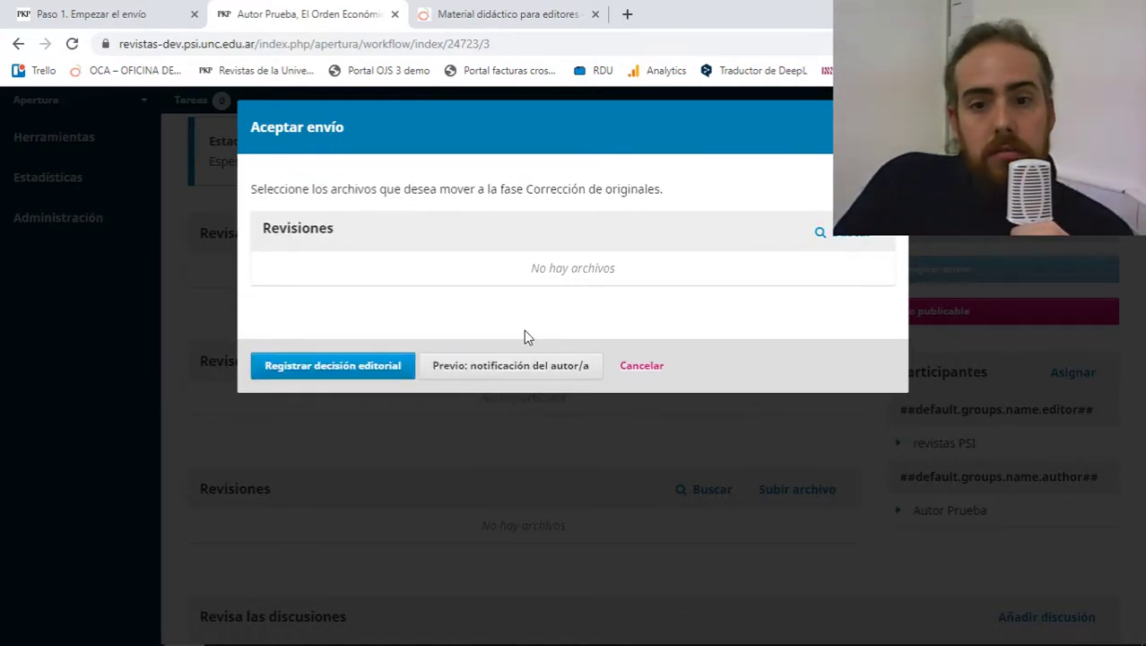
left_click(394, 366)
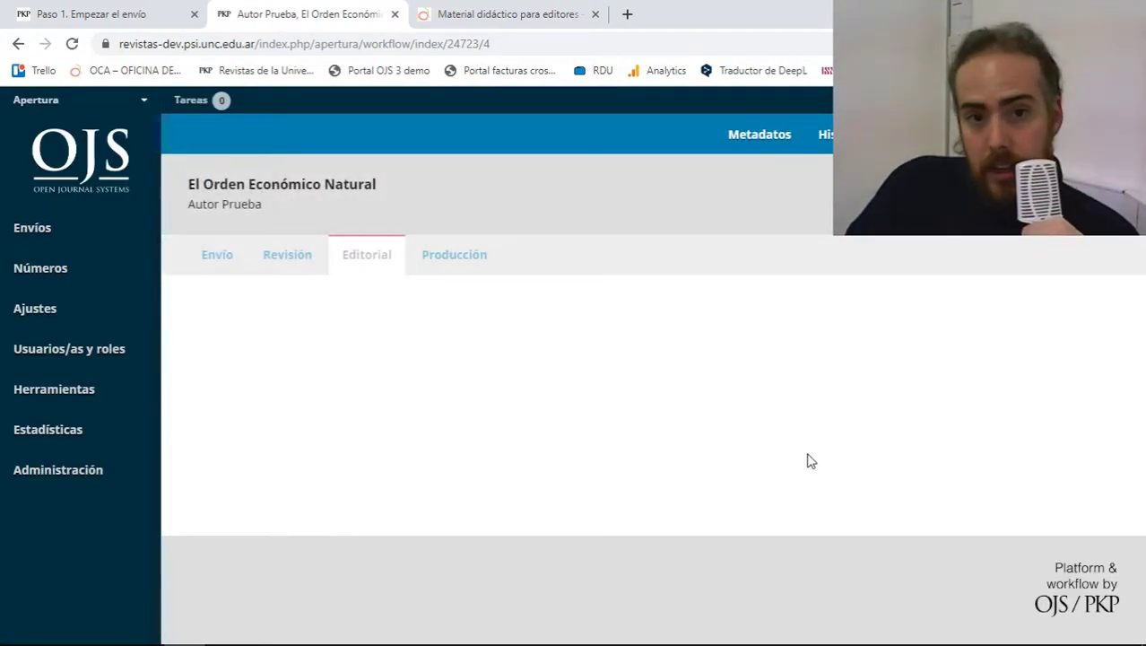
Examine the copyediting stage's sections for final drafts, discussions, copyedited files and participants
scroll(955, 480, "down", 1)
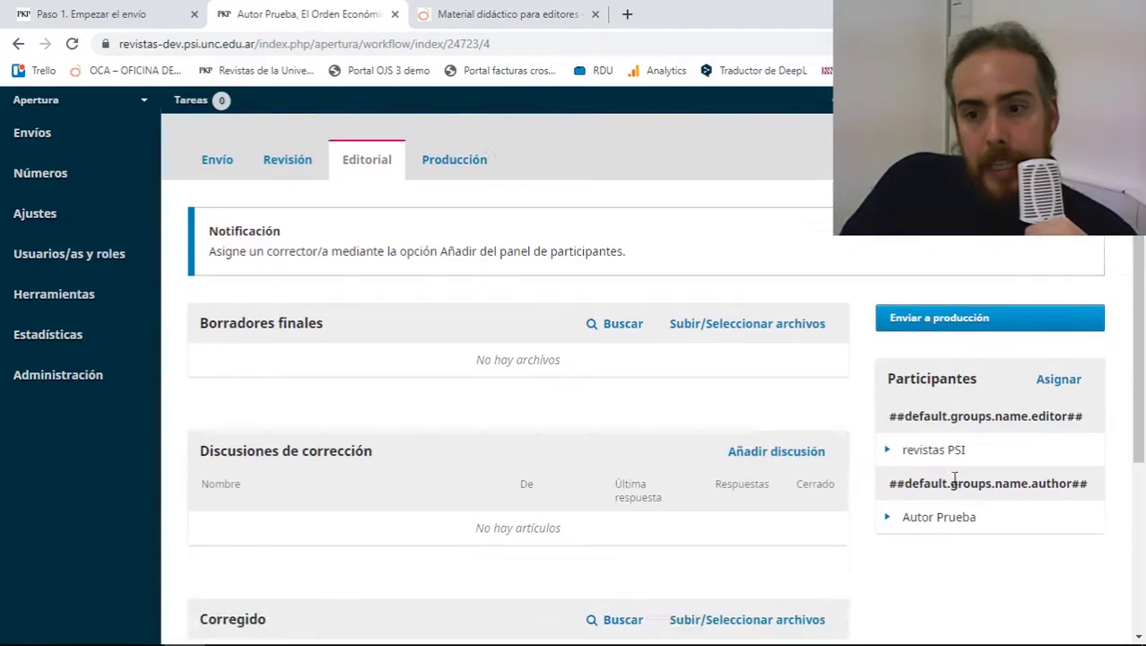
scroll(955, 480, "down", 1)
scroll(722, 356, "up", 1)
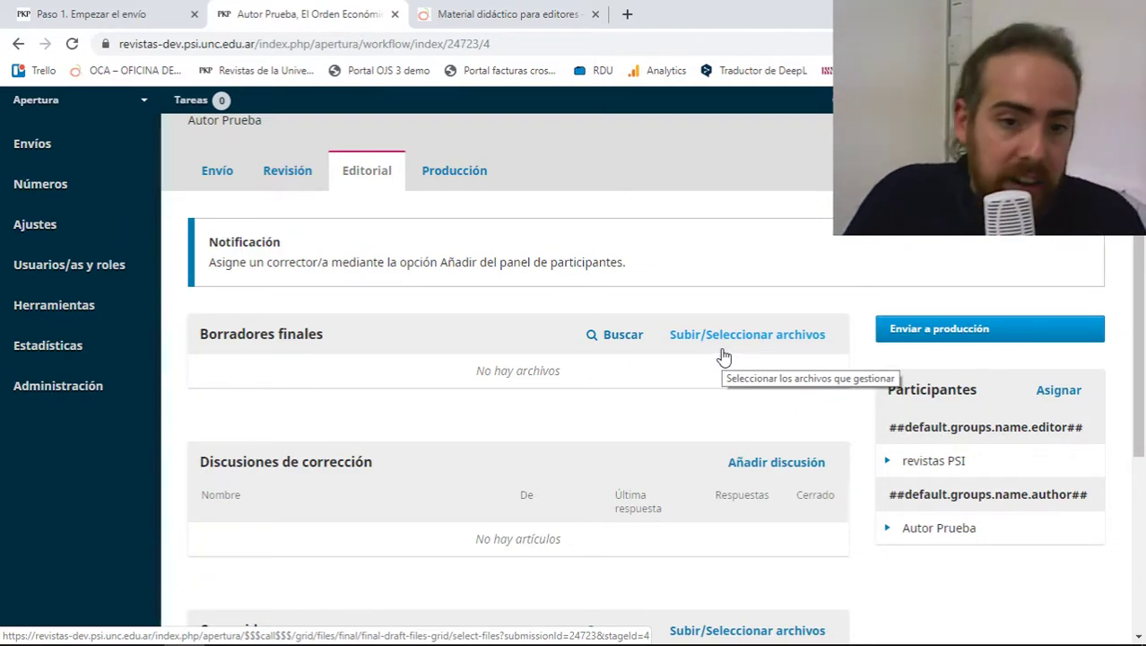
scroll(723, 356, "down", 3)
scroll(372, 327, "up", 2)
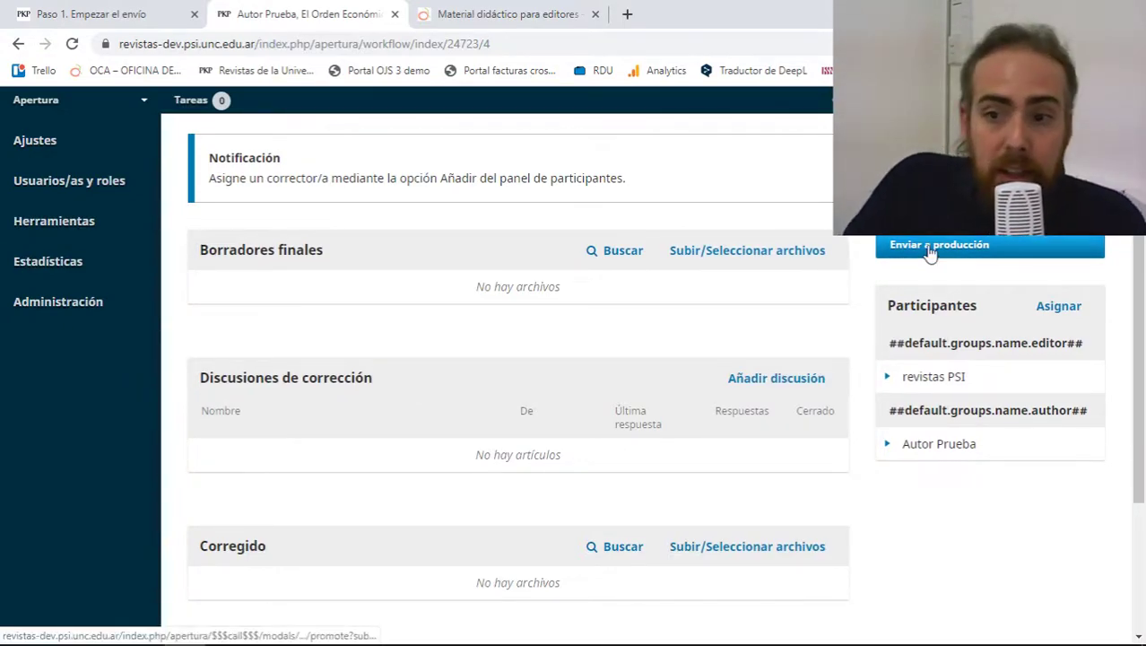
Examine the production stage's sections for production-ready files, discussions and galleys
scroll(718, 269, "up", 3)
left_click(479, 257)
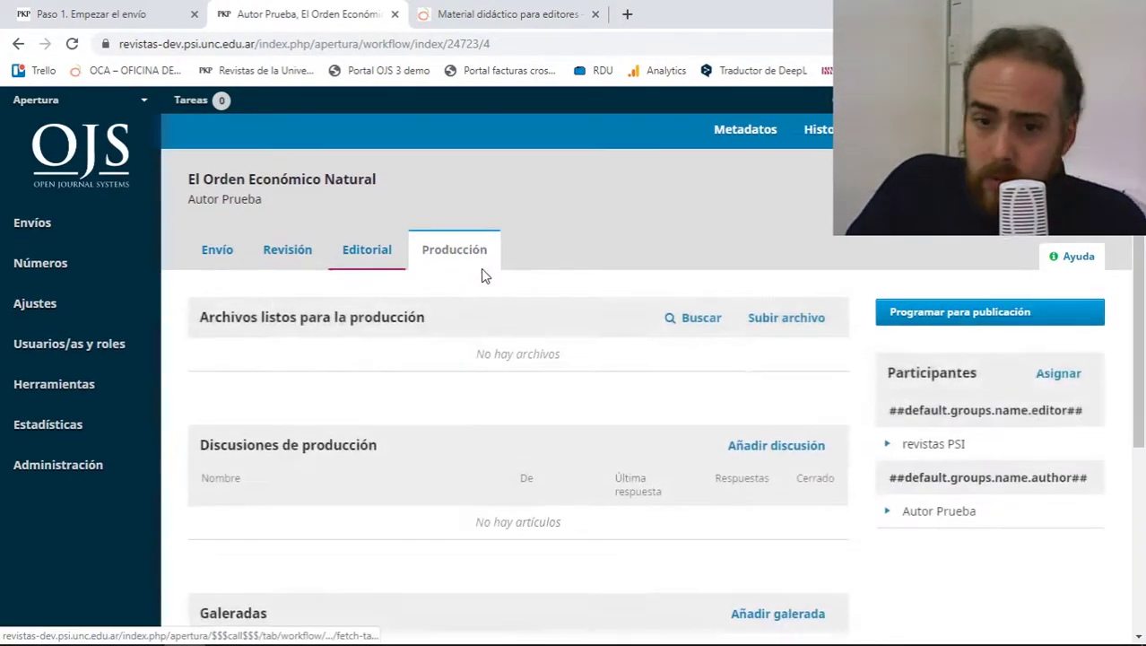
scroll(690, 281, "down", 1)
scroll(762, 302, "up", 1)
scroll(538, 332, "down", 3)
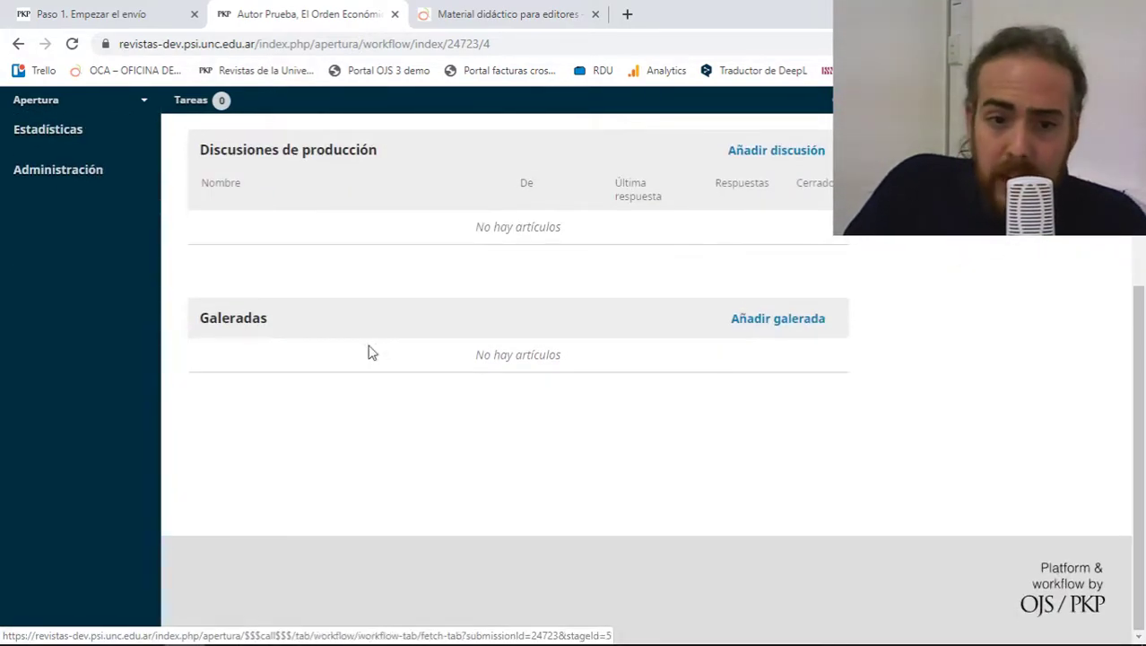
Check the option for adding a galley in the production stage and leave it without adding one
double_click(249, 324)
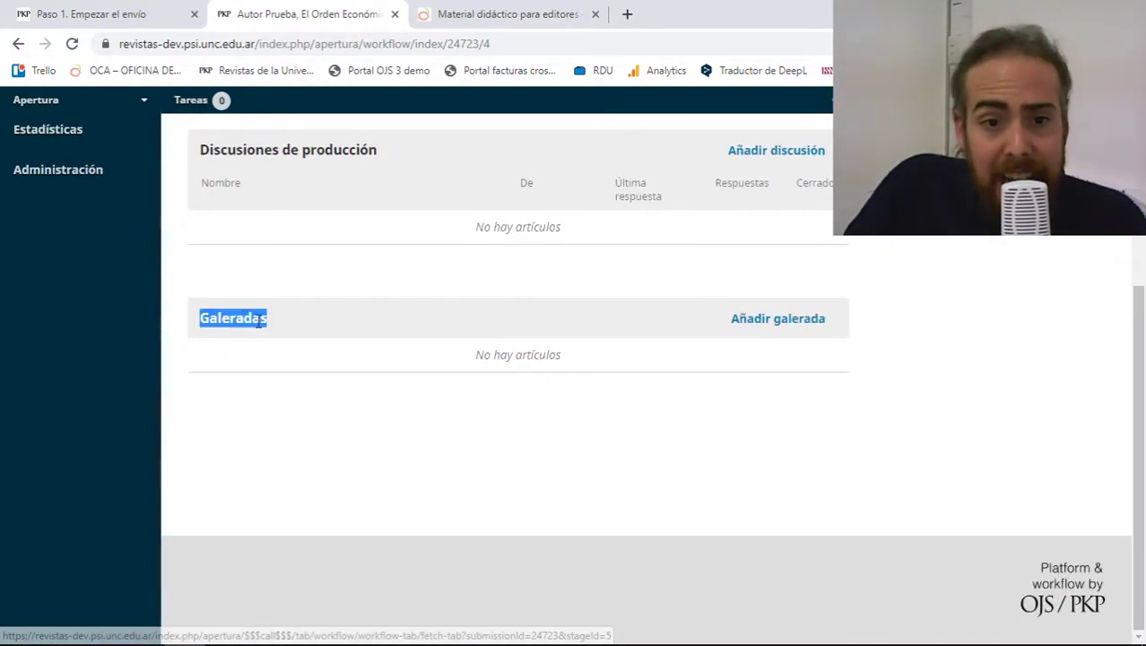
left_click(740, 324)
key("Escape")
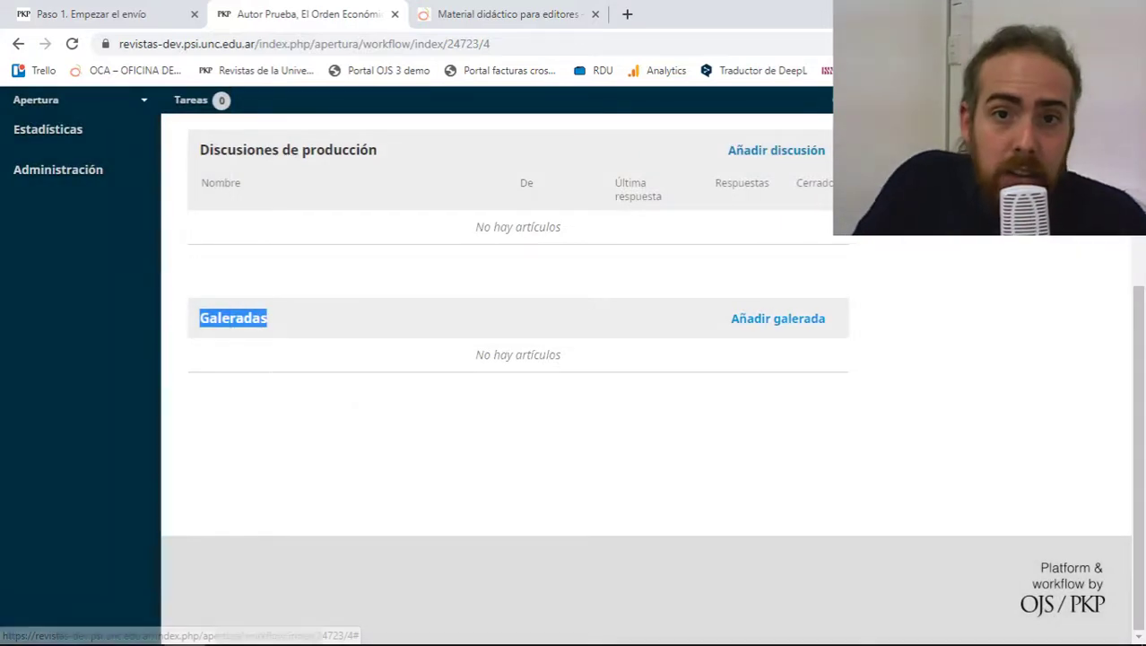
scroll(791, 298, "up", 3)
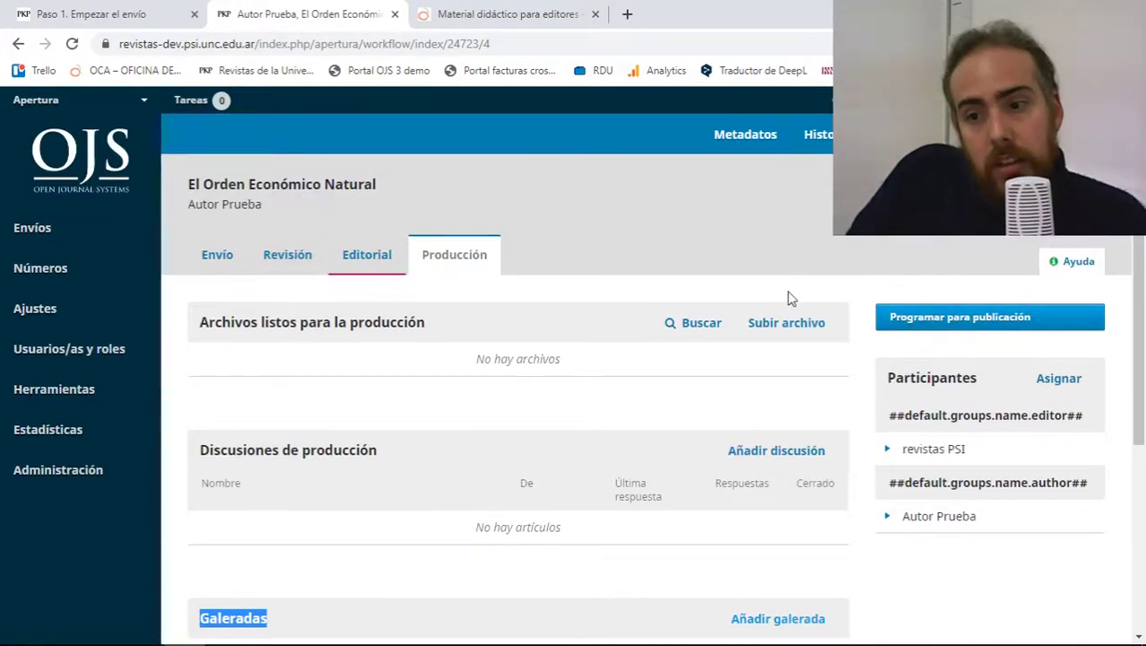
scroll(859, 423, "down", 2)
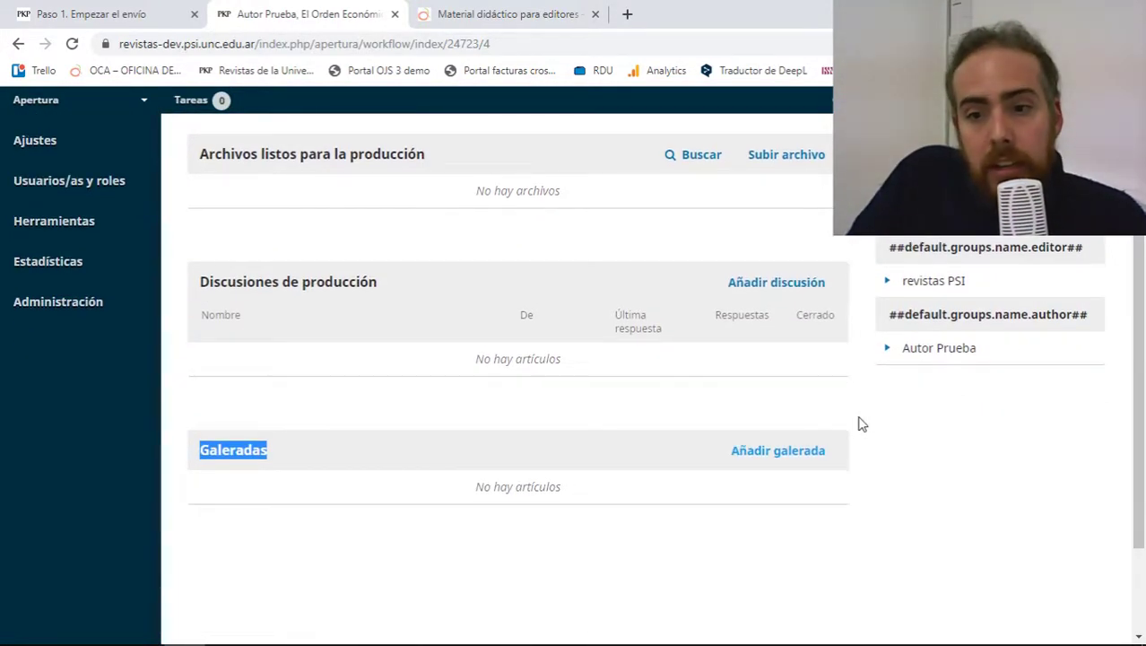
left_click(859, 423)
Open the Vimeo channel linked on the OCA teaching materials page, browse its OJS videos and close the channel
left_click(492, 9)
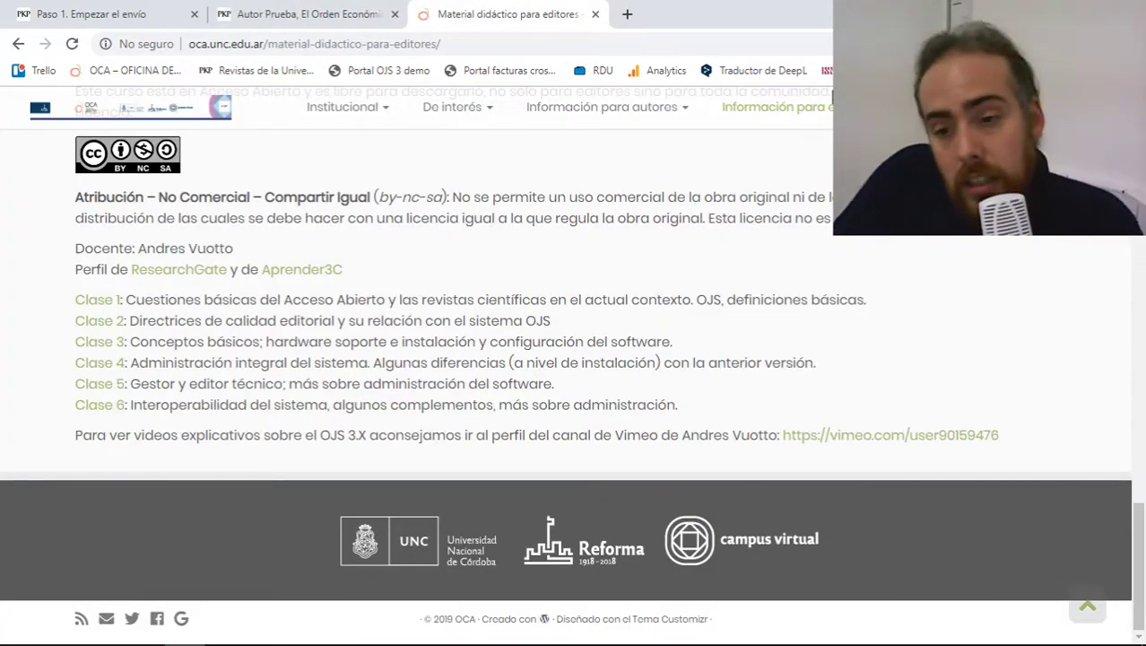
left_click(945, 436)
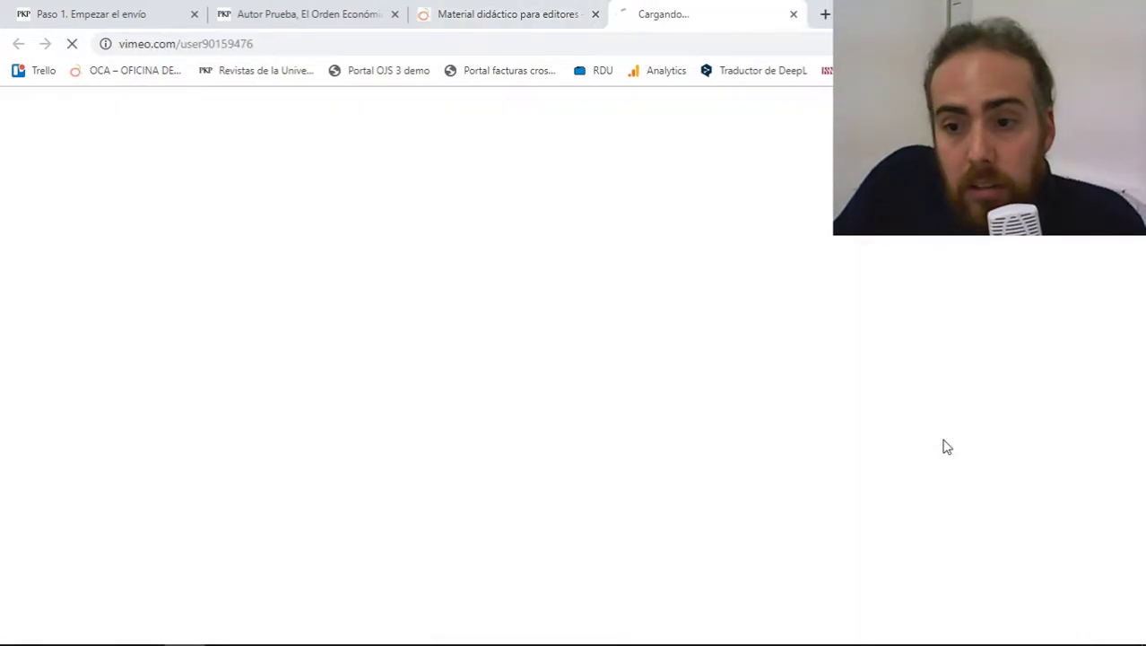
left_click(601, 9)
left_click(674, 11)
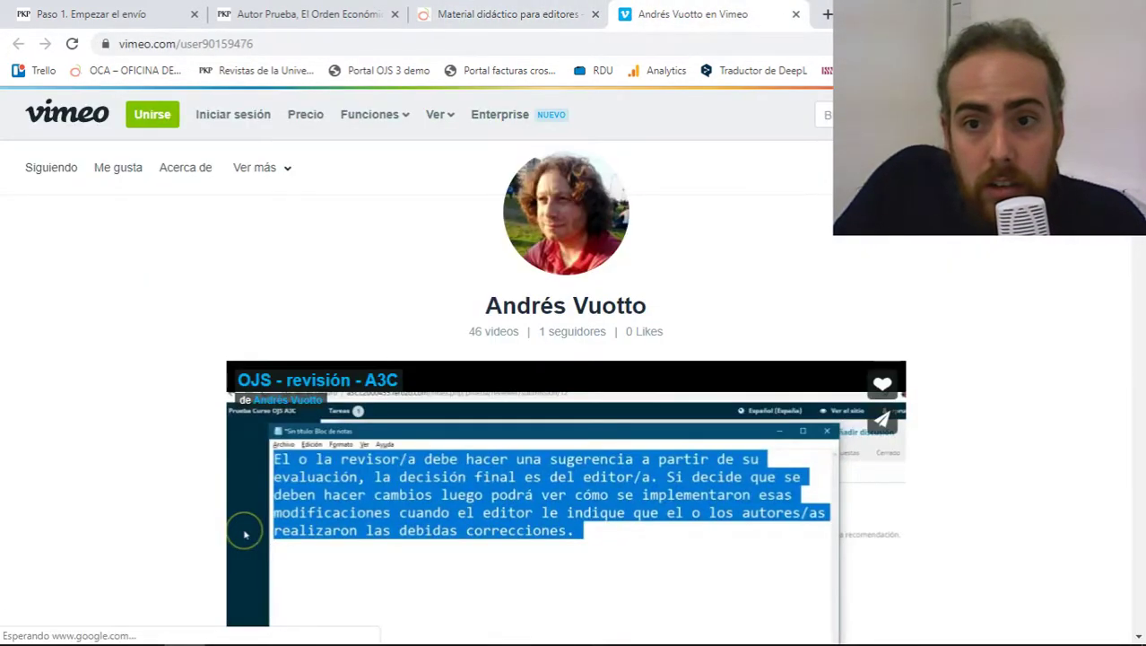
scroll(927, 326, "down", 8)
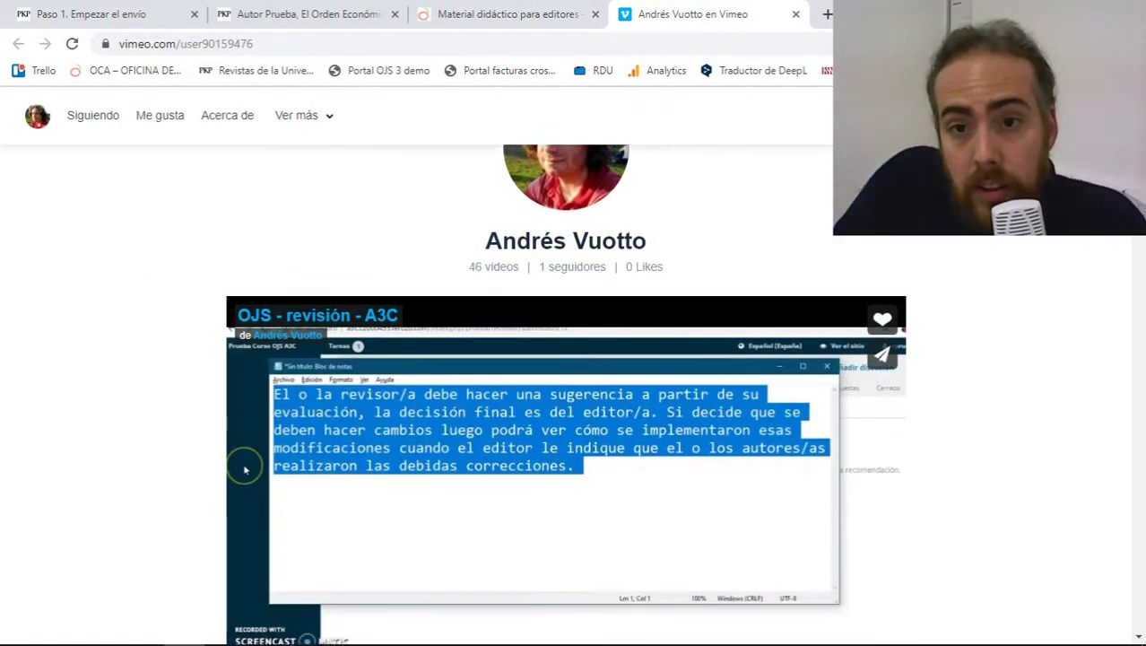
scroll(897, 341, "down", 3)
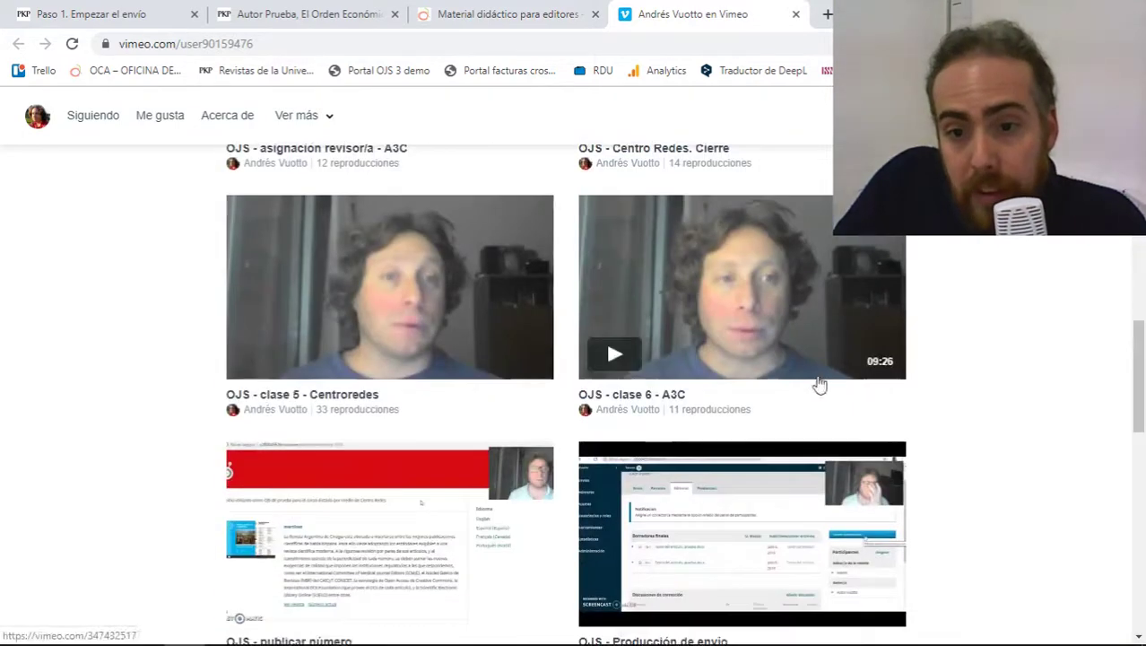
middle_click(653, 9)
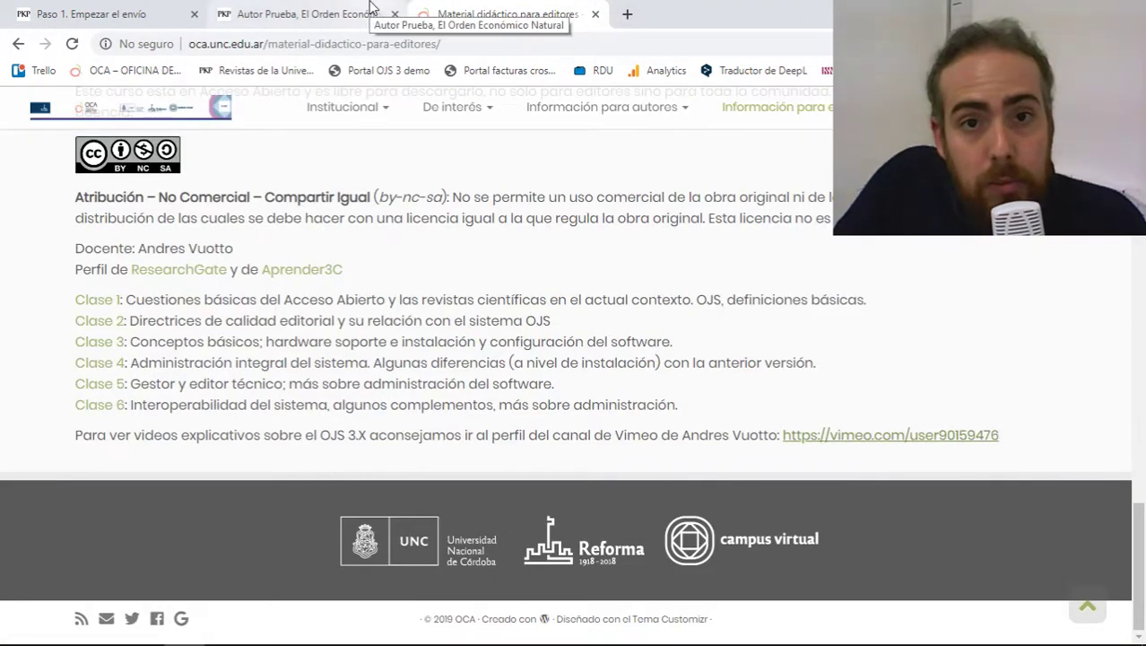
Return to the submission's review stage, start a discussion with the author as participant, and discard it without saving
left_click(377, 11)
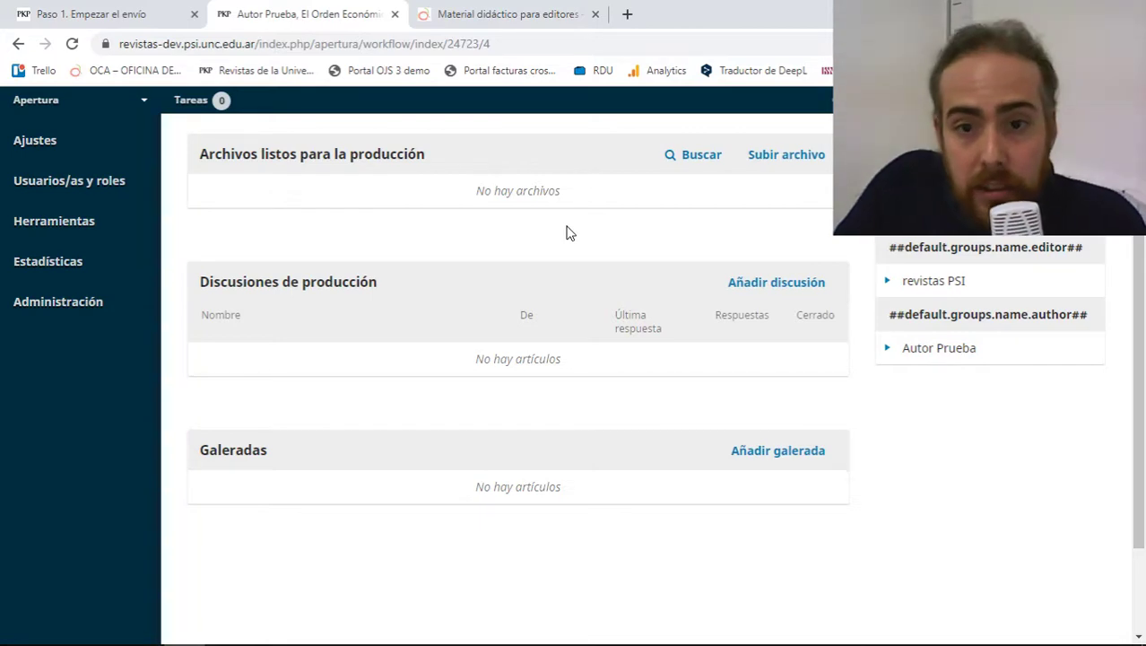
scroll(566, 233, "up", 3)
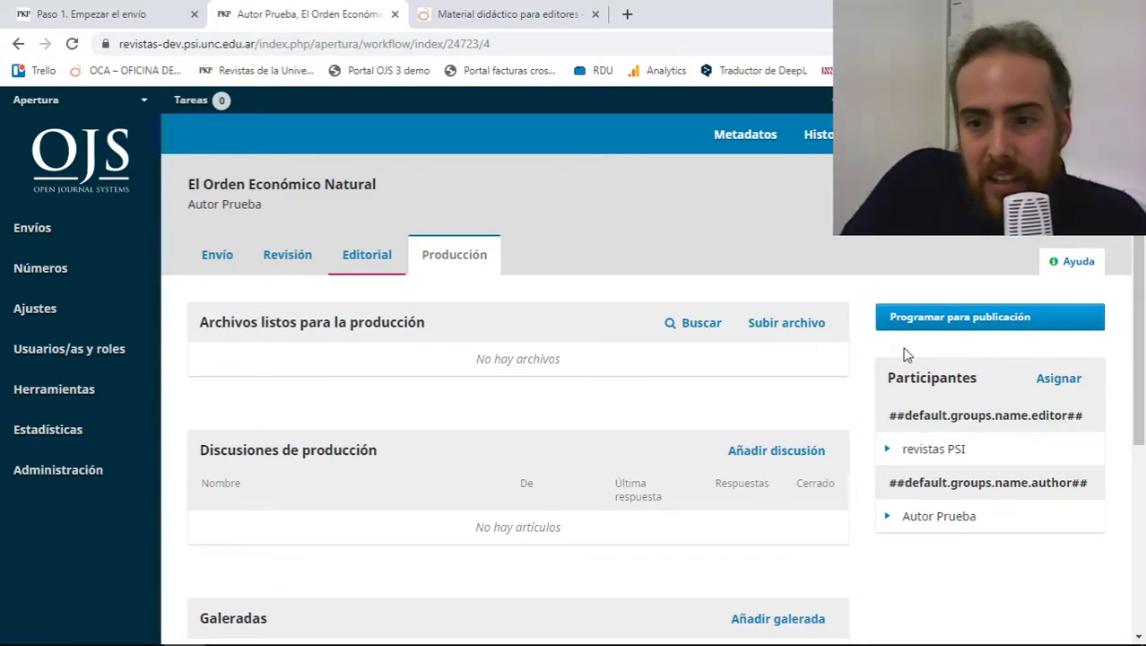
left_click(354, 259)
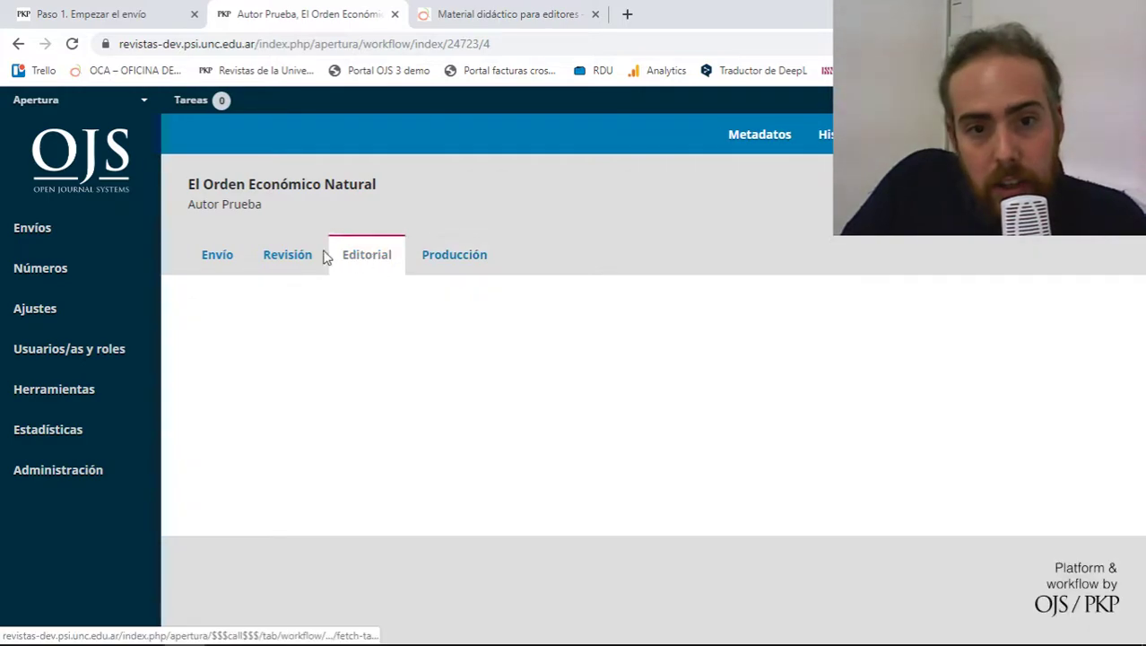
left_click(325, 257)
scroll(544, 440, "down", 5)
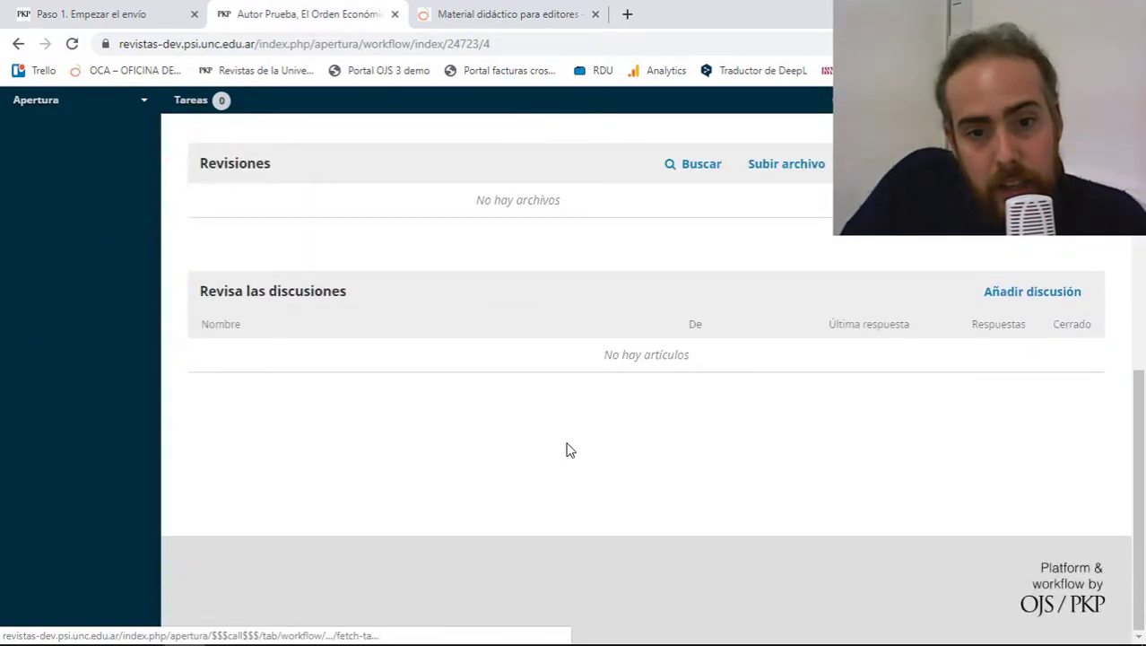
left_click(1031, 292)
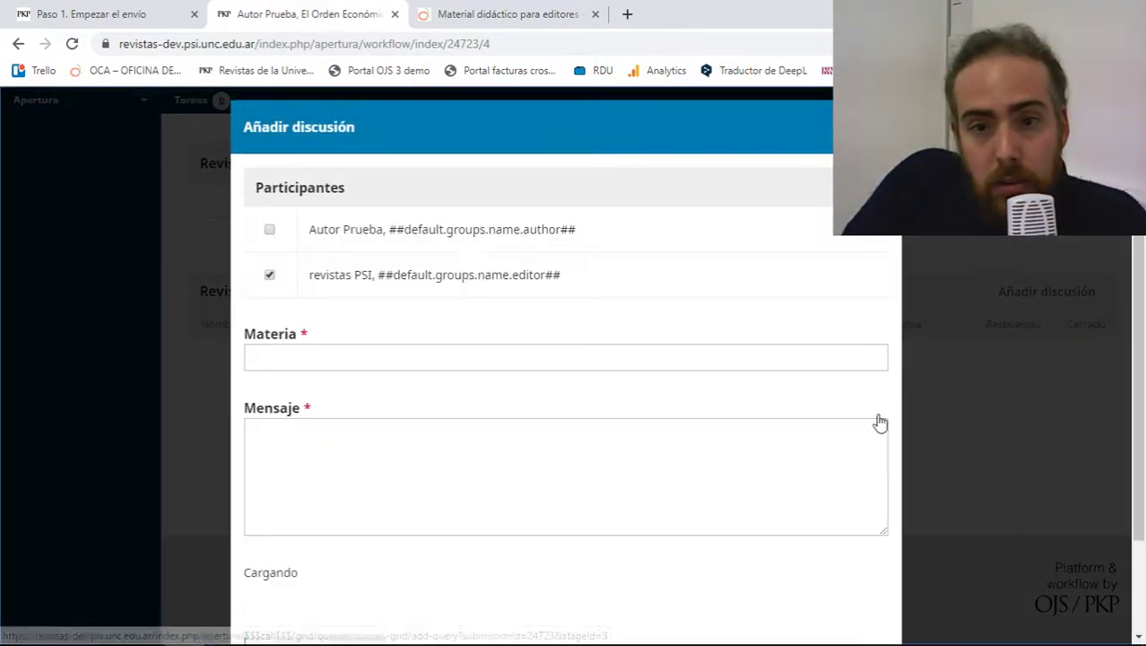
left_click(422, 235)
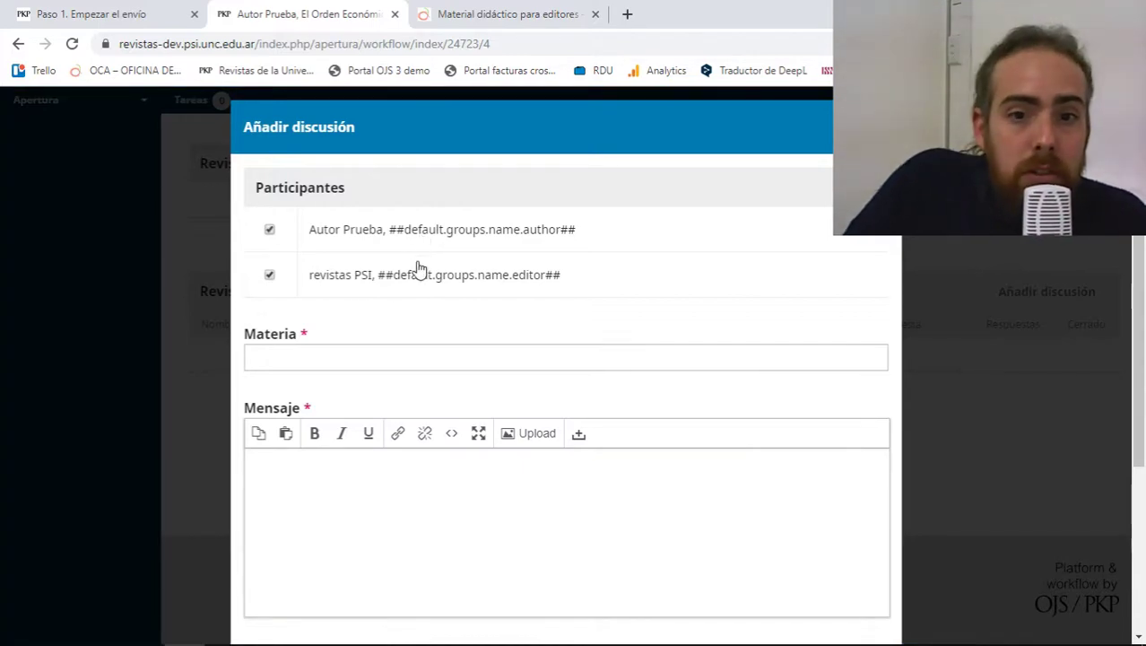
left_click(879, 126)
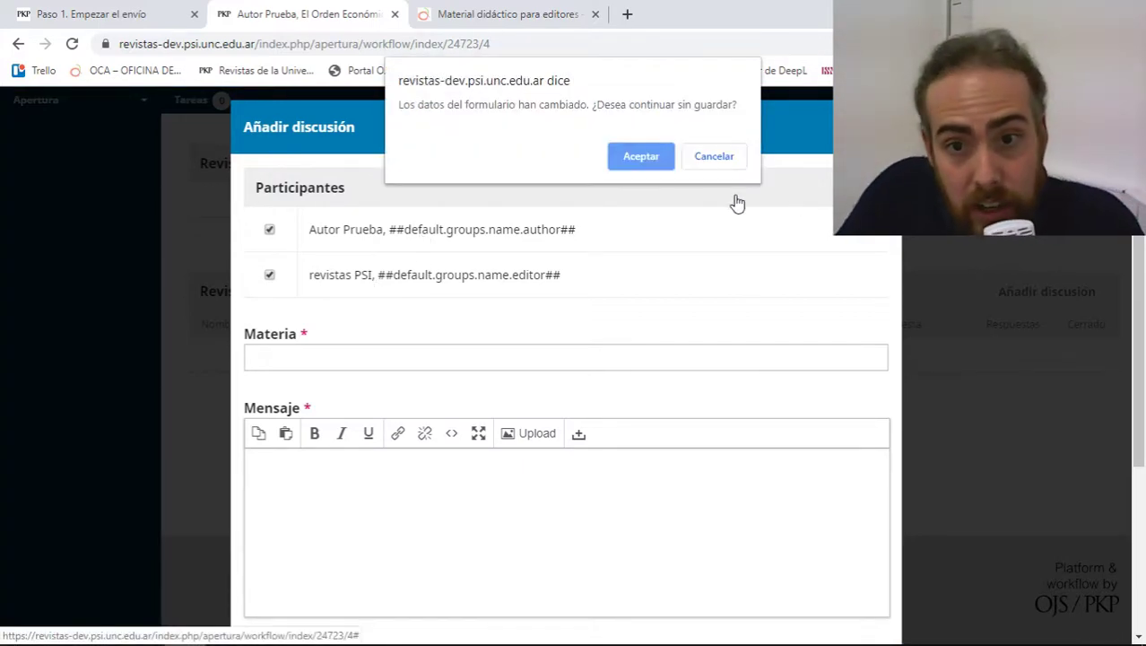
left_click(669, 157)
Examine the round 2 status, review files, reviewers and revisions of the accepted submission
scroll(574, 287, "up", 2)
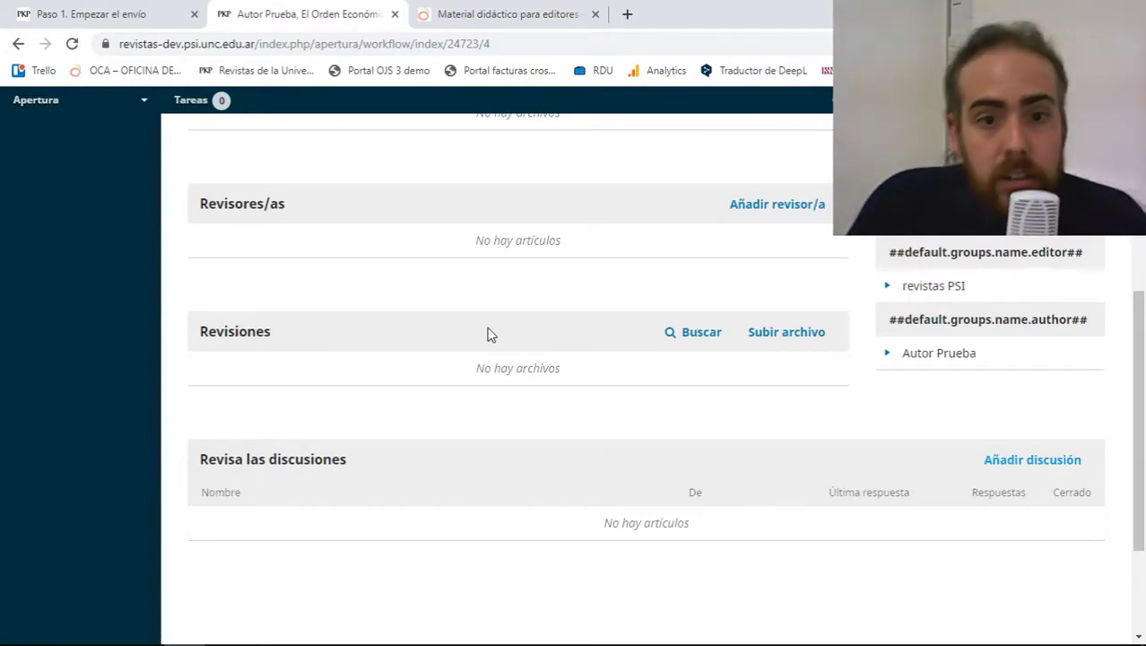
mouse_move(658, 641)
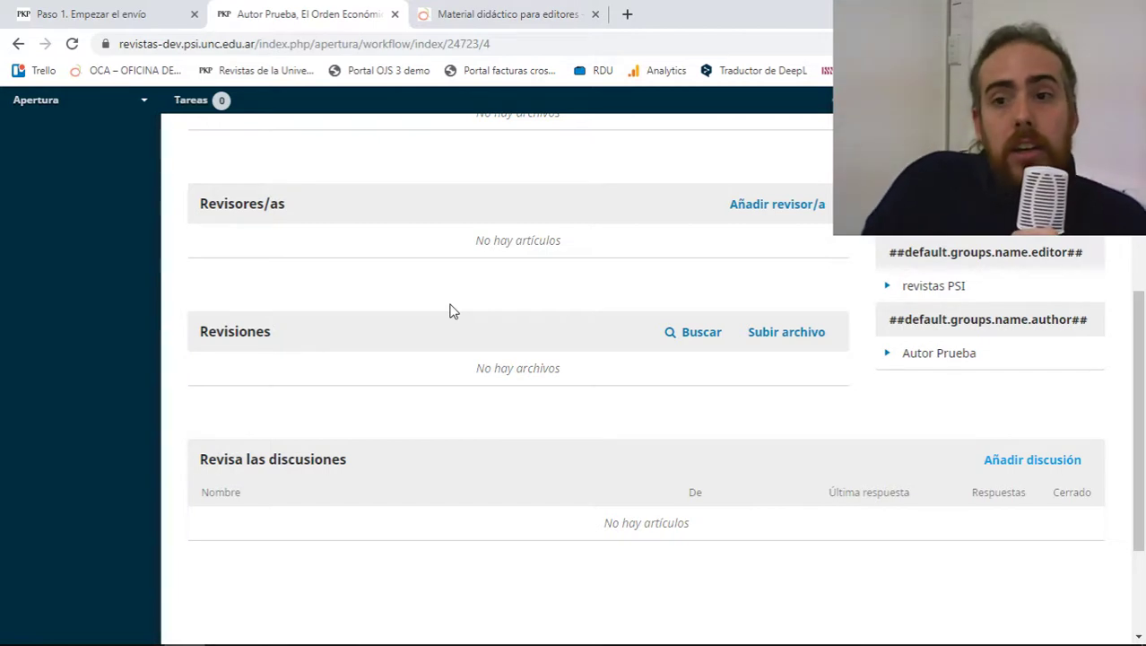
scroll(453, 312, "up", 3)
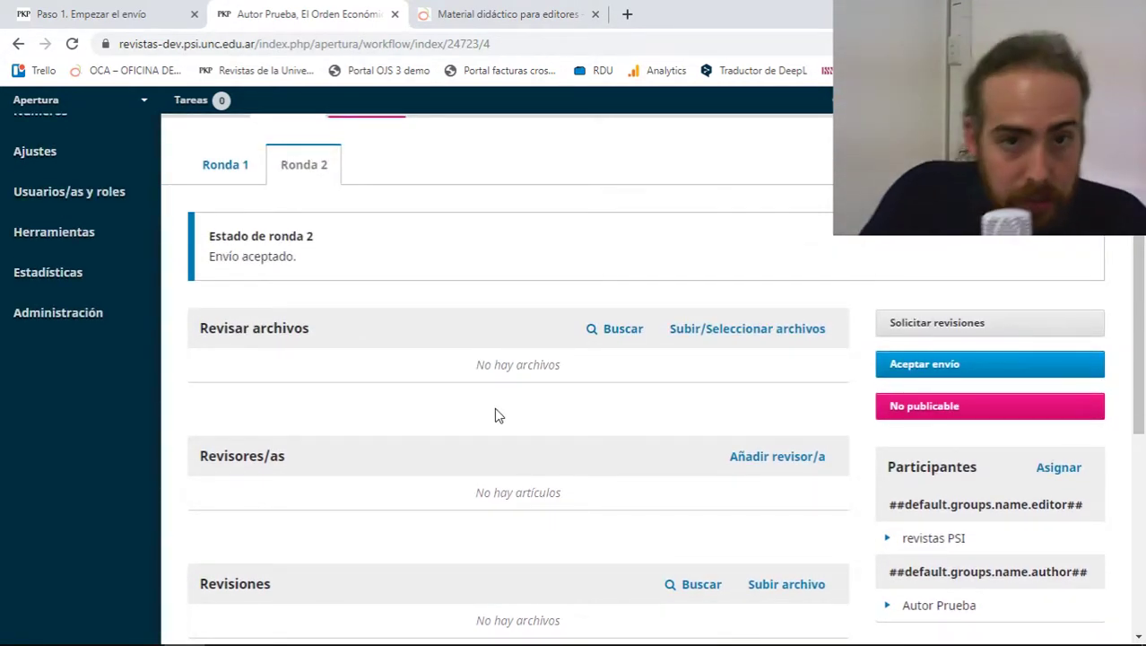
scroll(498, 415, "up", 2)
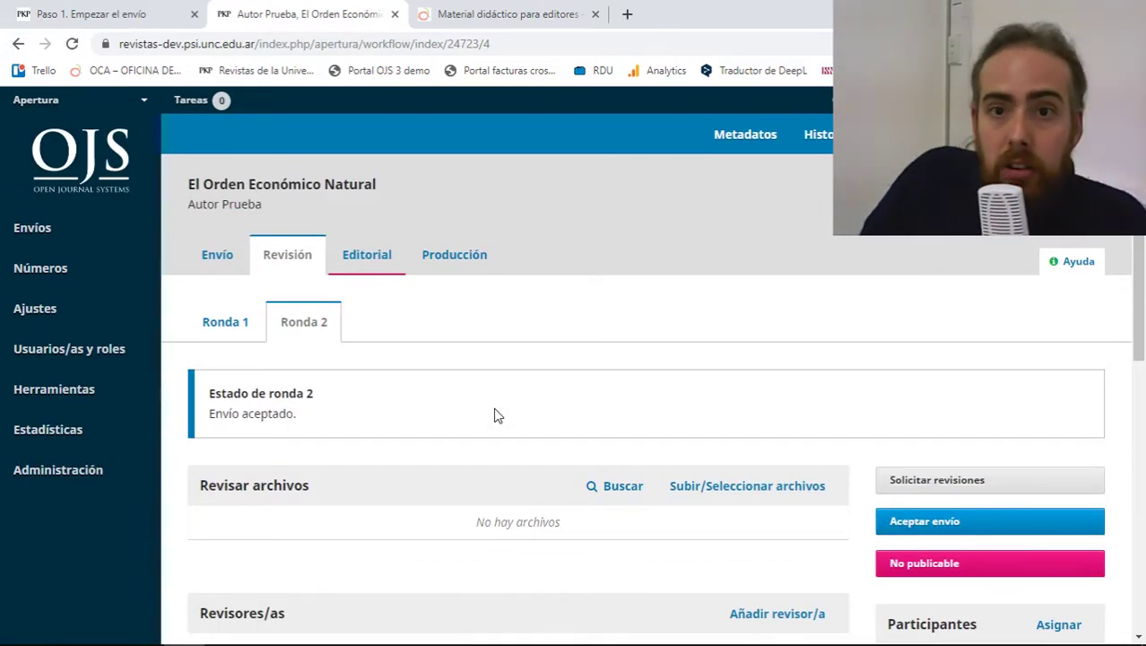
scroll(498, 415, "down", 1)
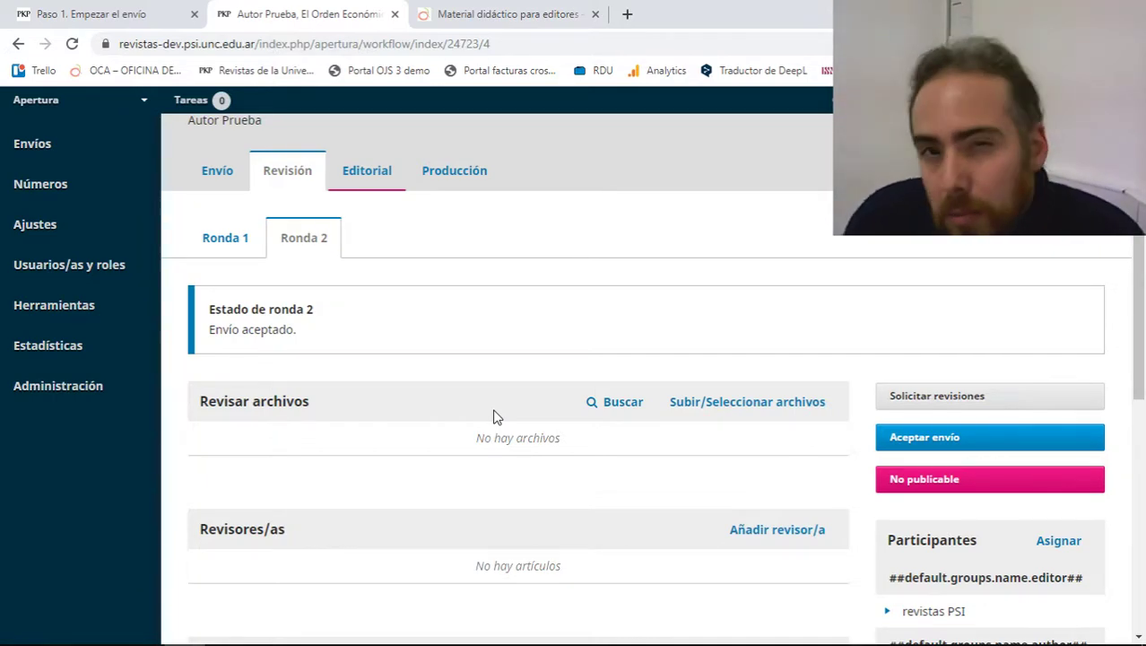
Look through the round 2 review page, from the decision options and participants down to the review discussions
scroll(508, 405, "down", 1)
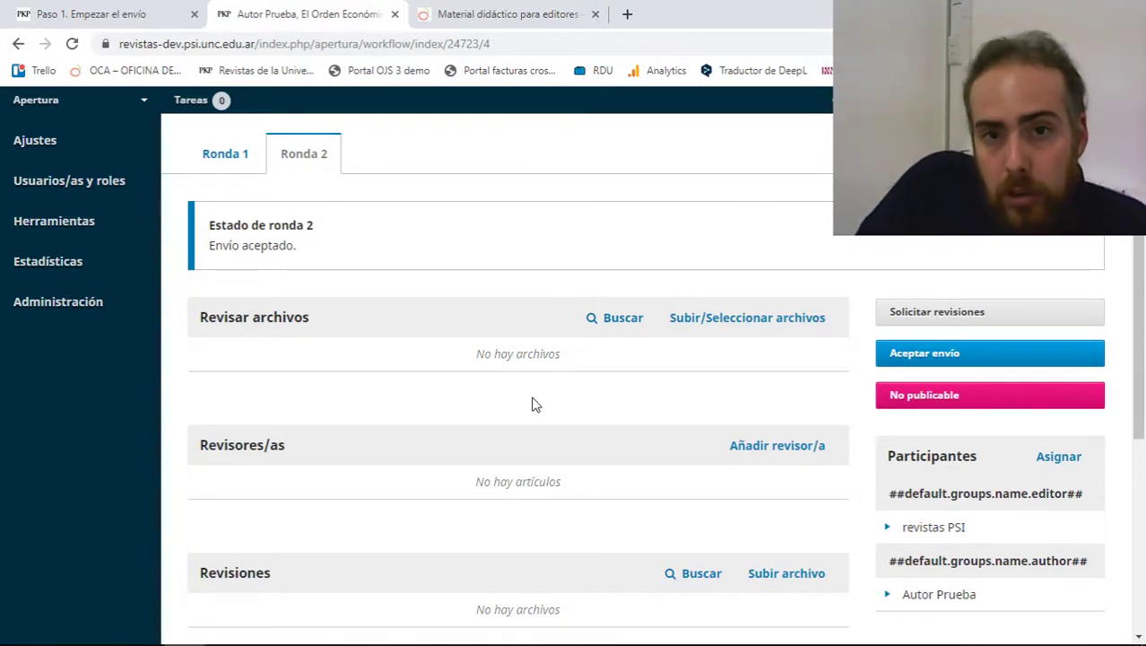
scroll(532, 405, "up", 2)
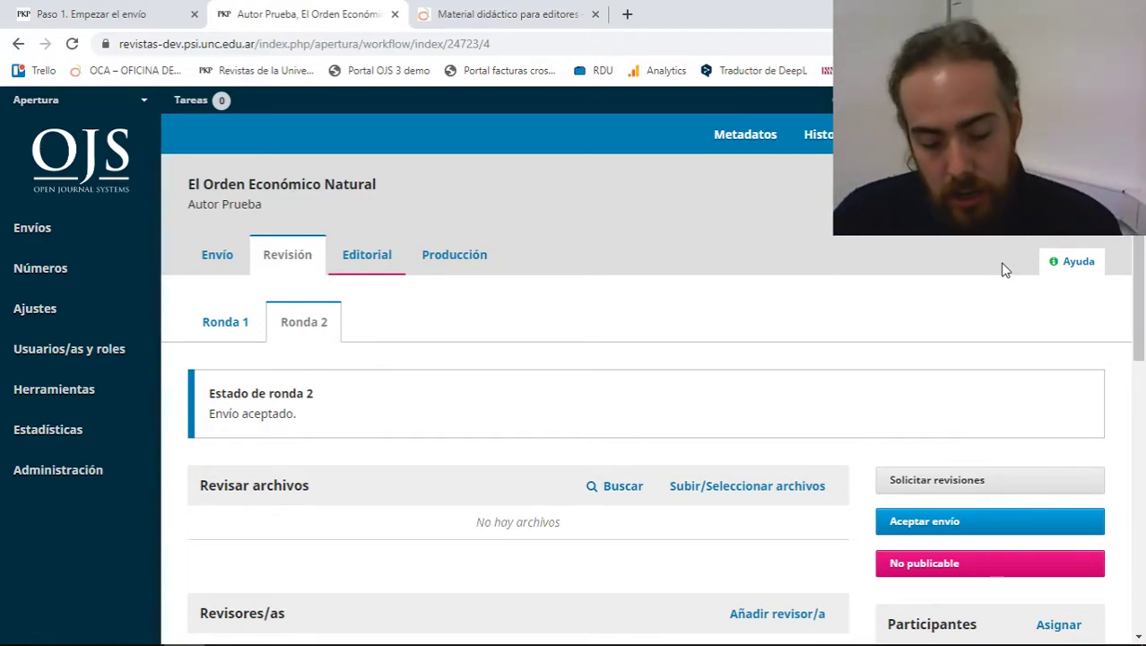
scroll(991, 274, "down", 2)
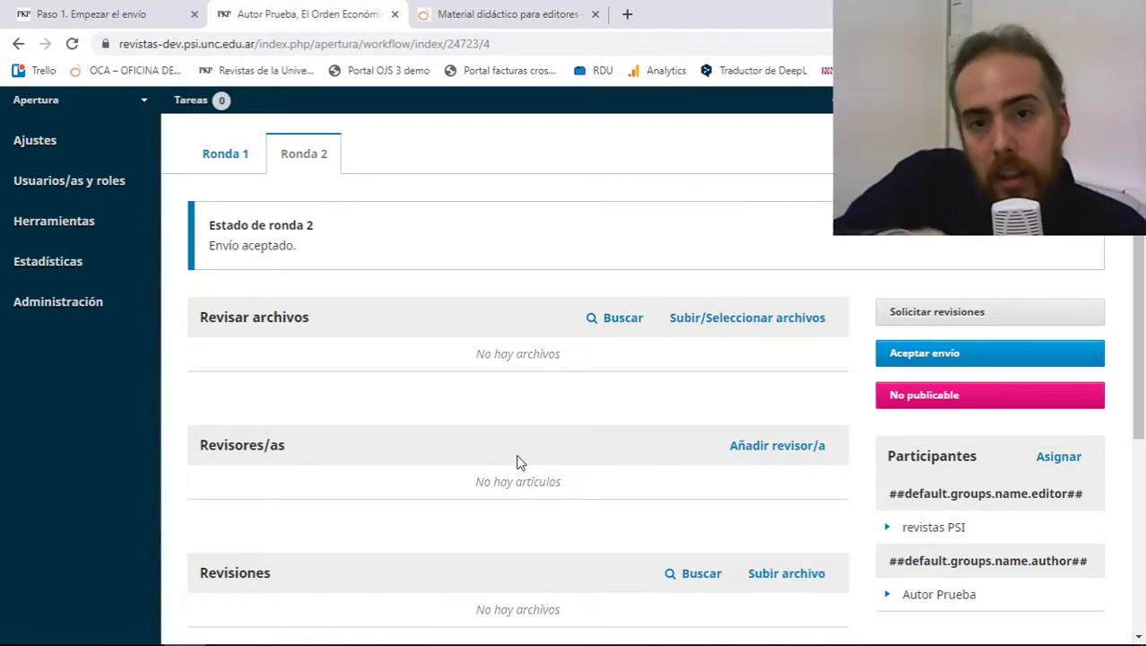
scroll(518, 461, "down", 5)
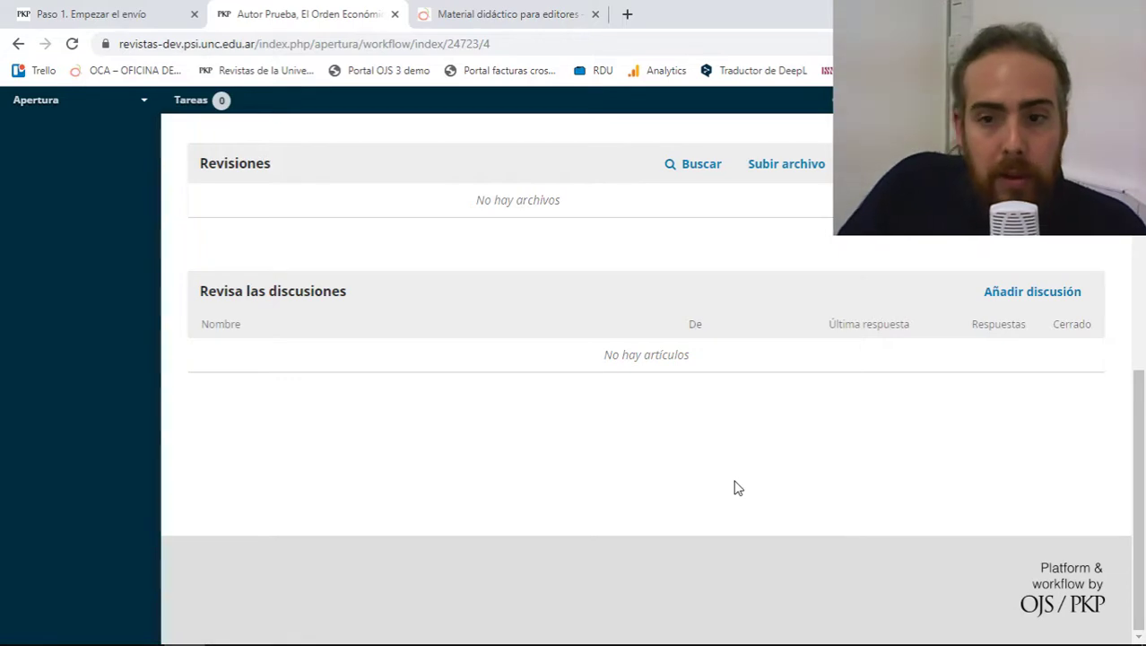
scroll(733, 487, "up", 6)
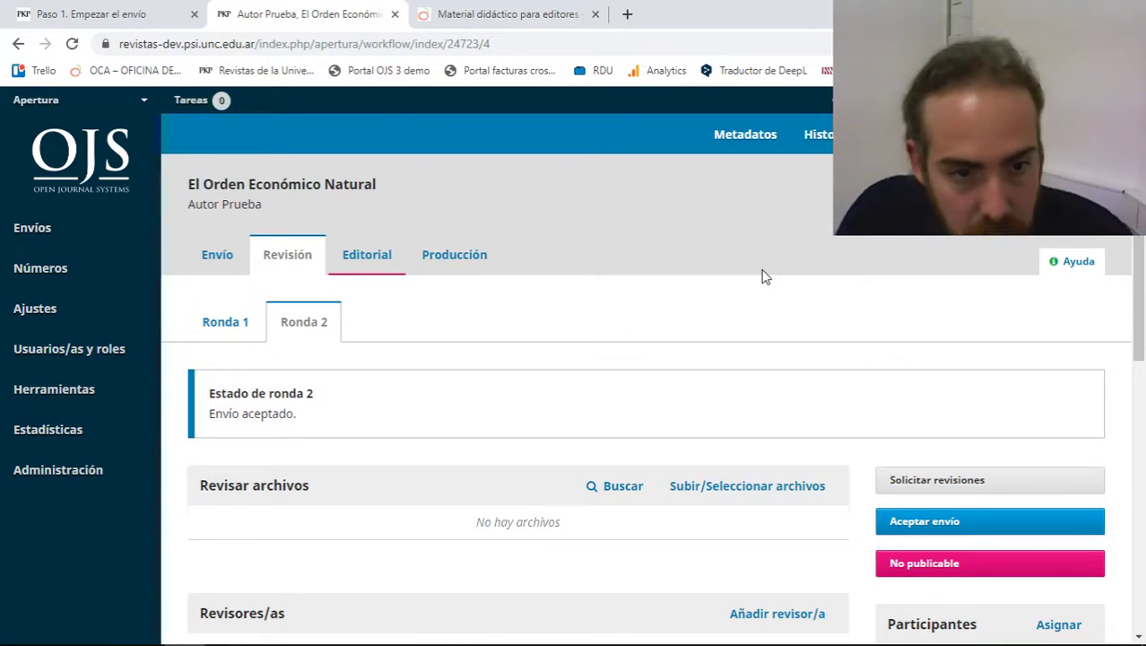
scroll(771, 305, "down", 10)
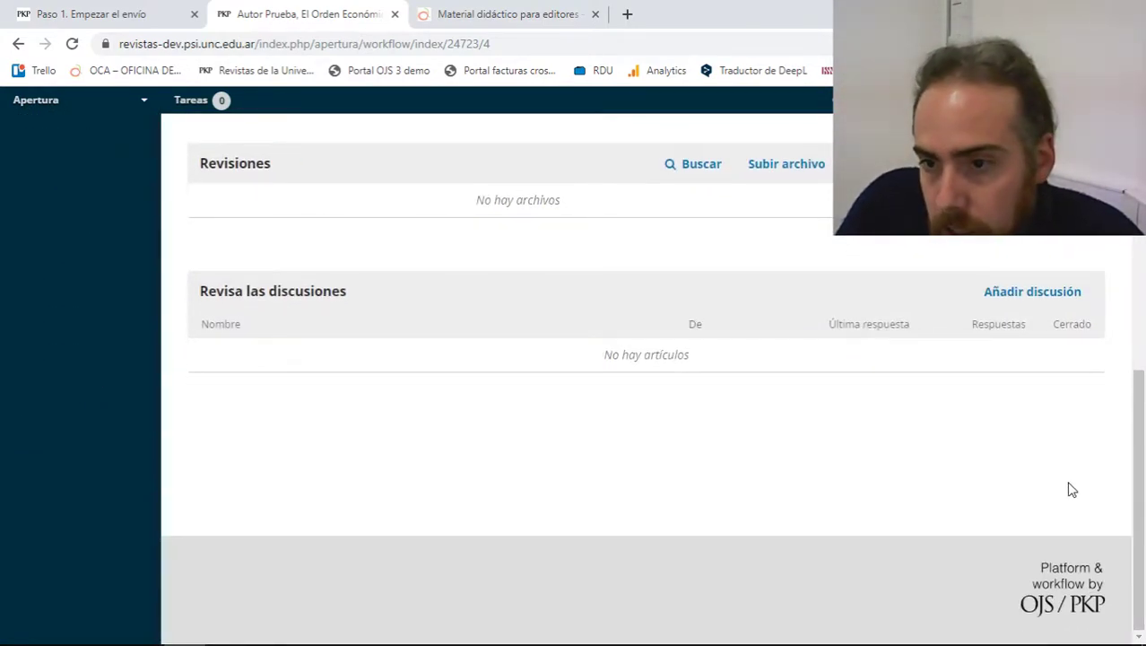
scroll(1067, 489, "up", 5)
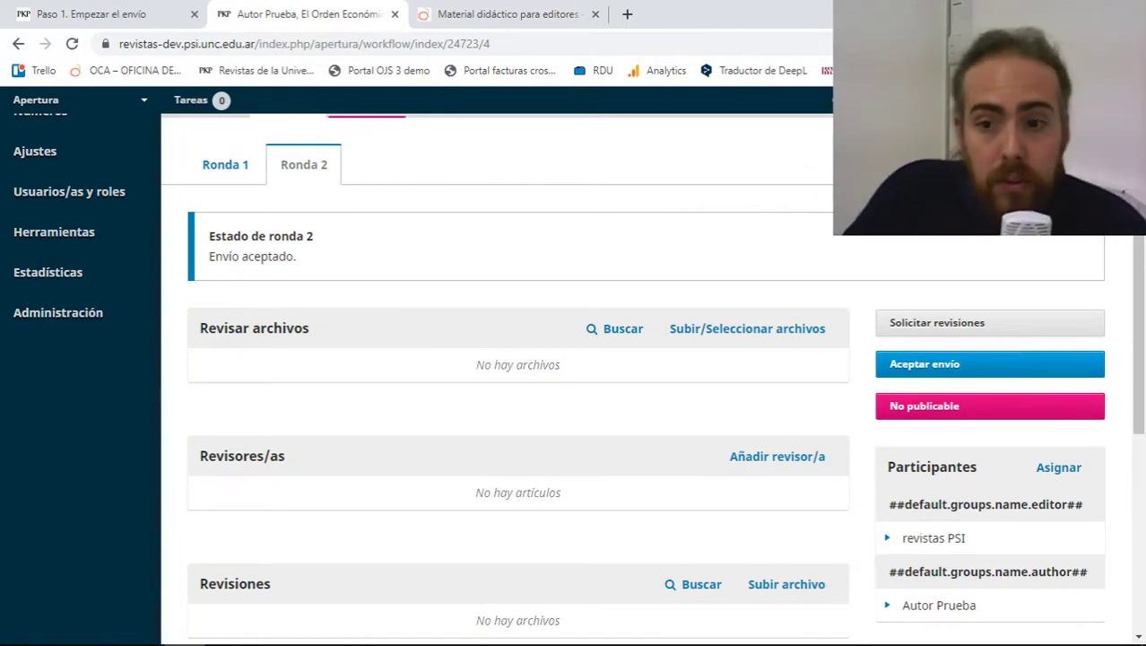
scroll(731, 531, "down", 2)
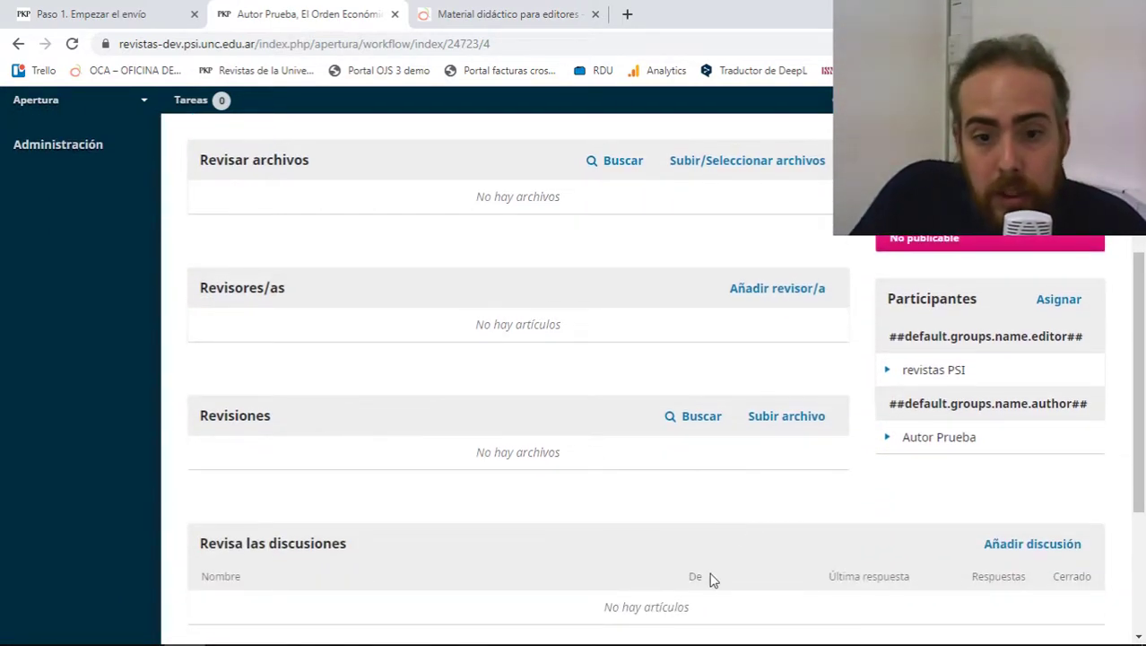
scroll(663, 592, "down", 2)
scroll(649, 583, "up", 3)
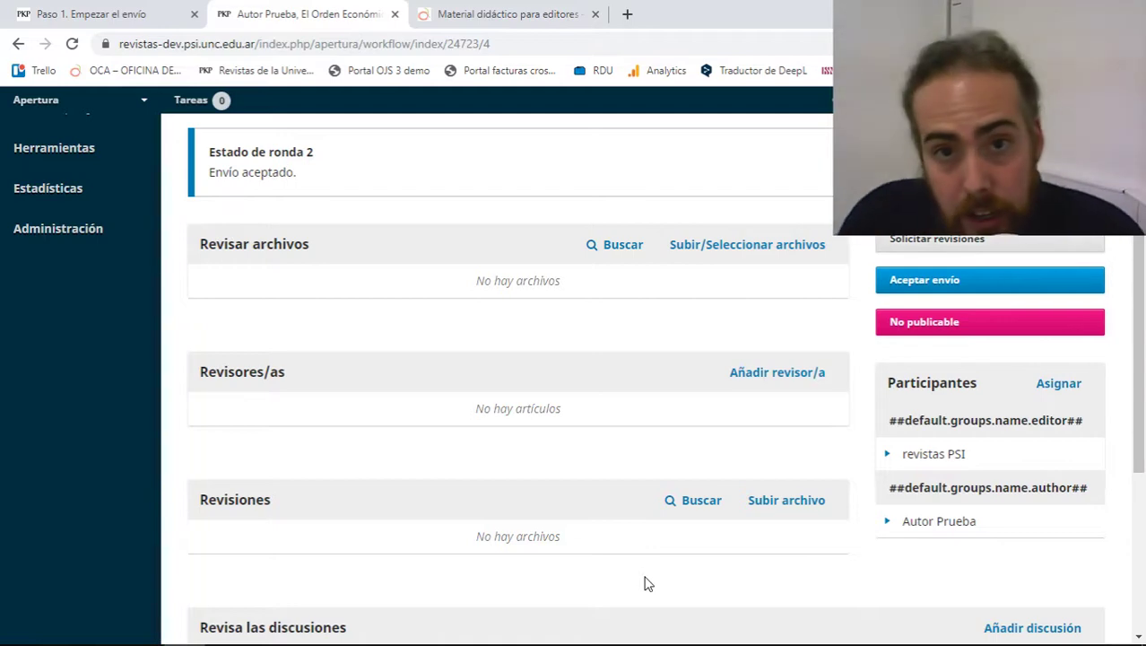
Check the class list and Vimeo reference on the OCA teaching materials page, and return to the submission's round 2 review
key("ctrl+Tab")
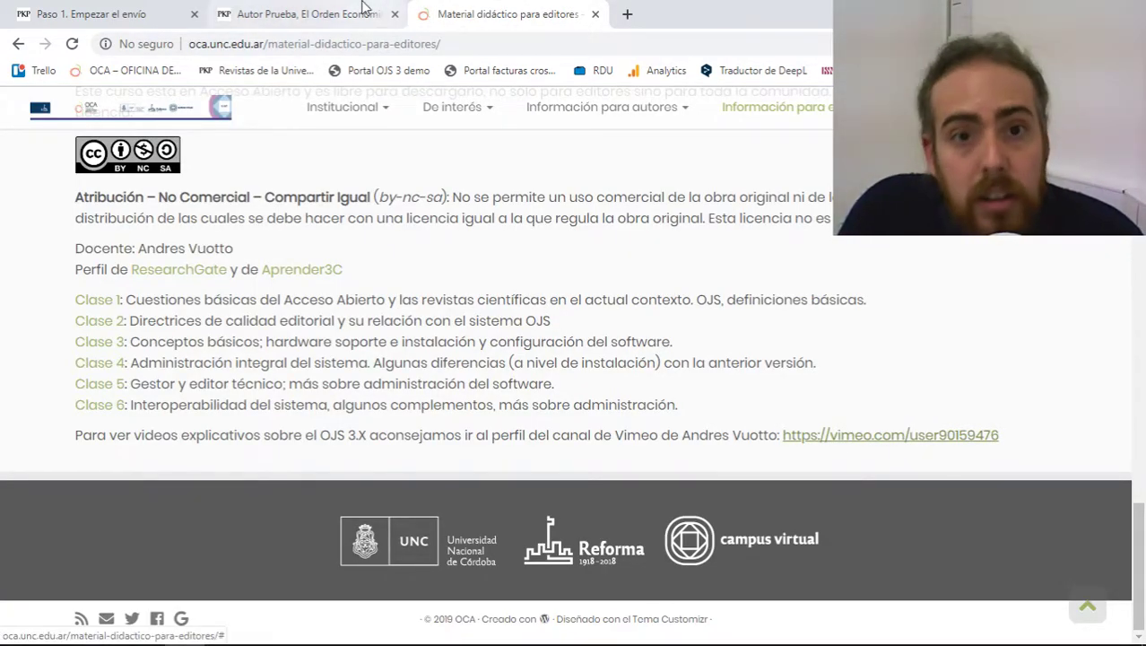
left_click(305, 14)
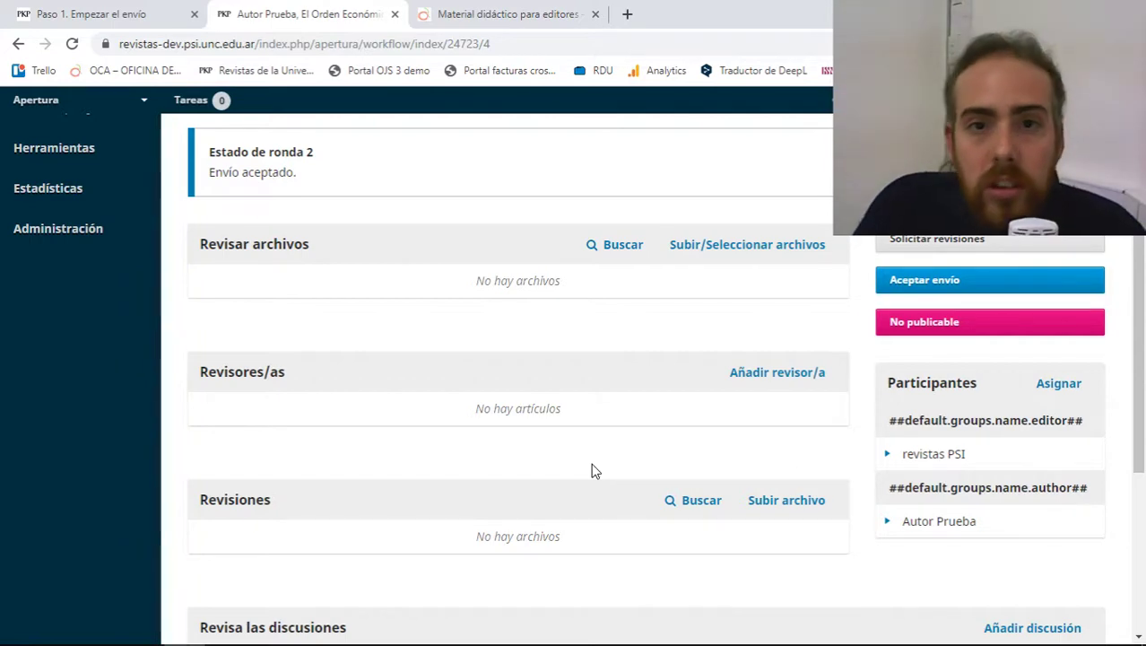
scroll(591, 470, "up", 3)
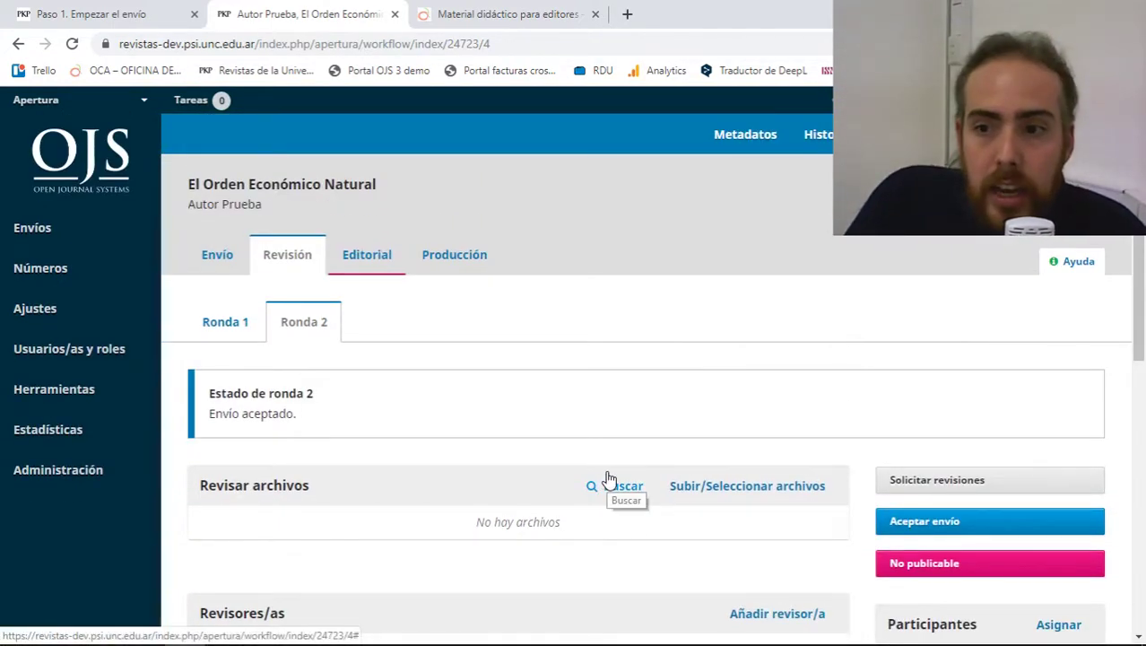
mouse_move(120, 328)
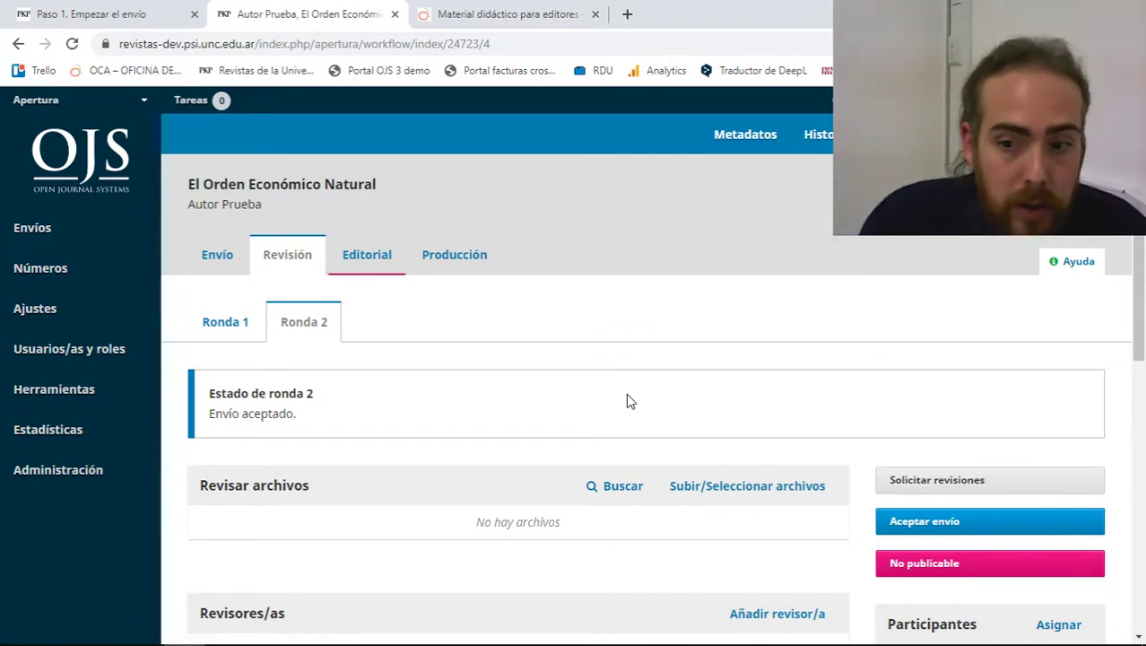
scroll(655, 389, "down", 3)
scroll(462, 328, "up", 3)
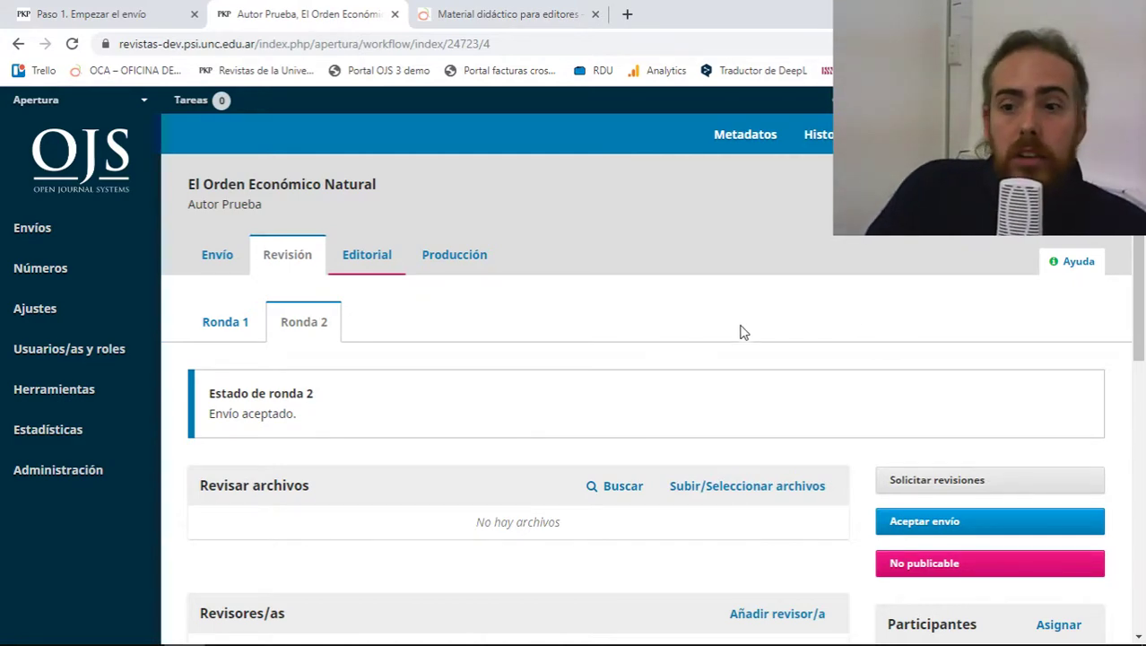
scroll(741, 332, "down", 2)
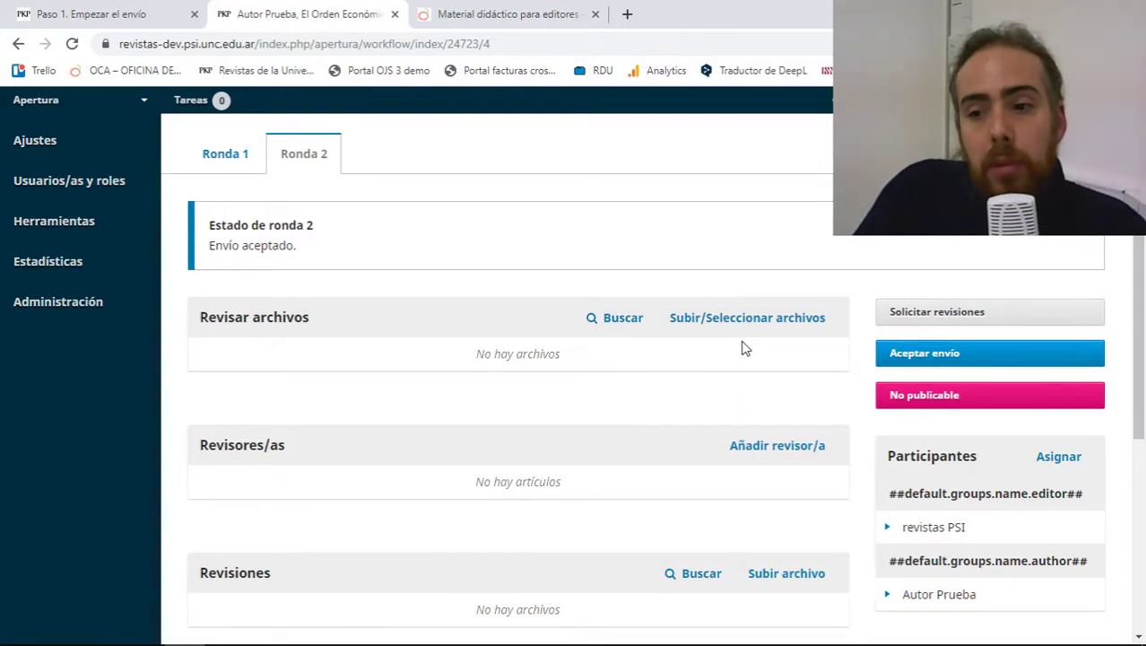
scroll(740, 348, "up", 2)
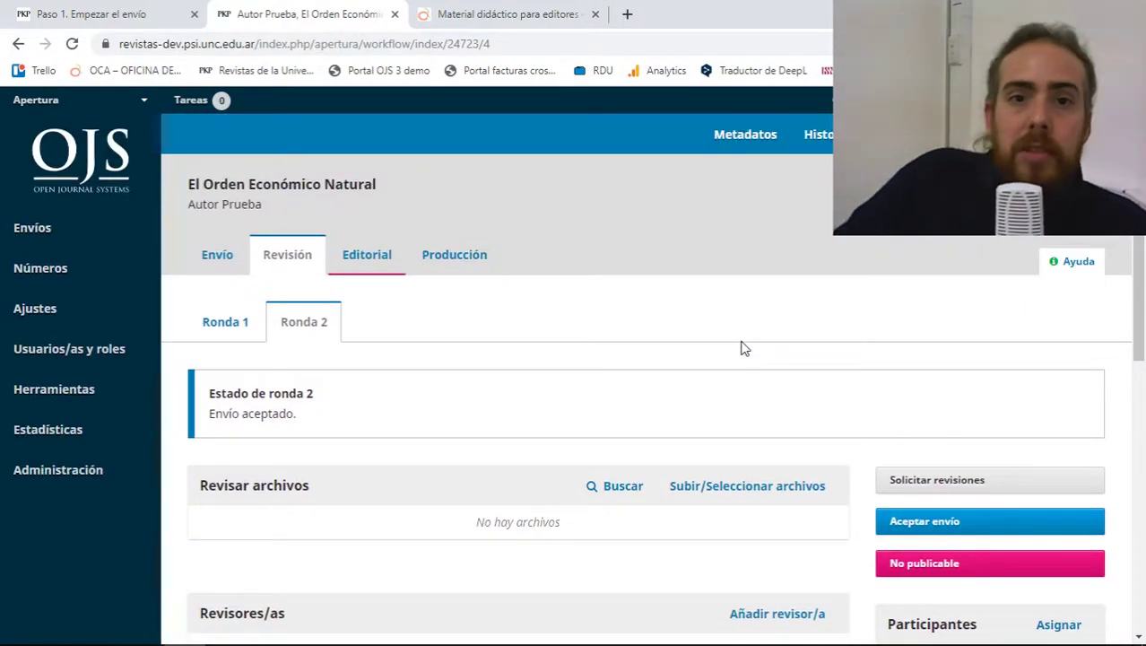